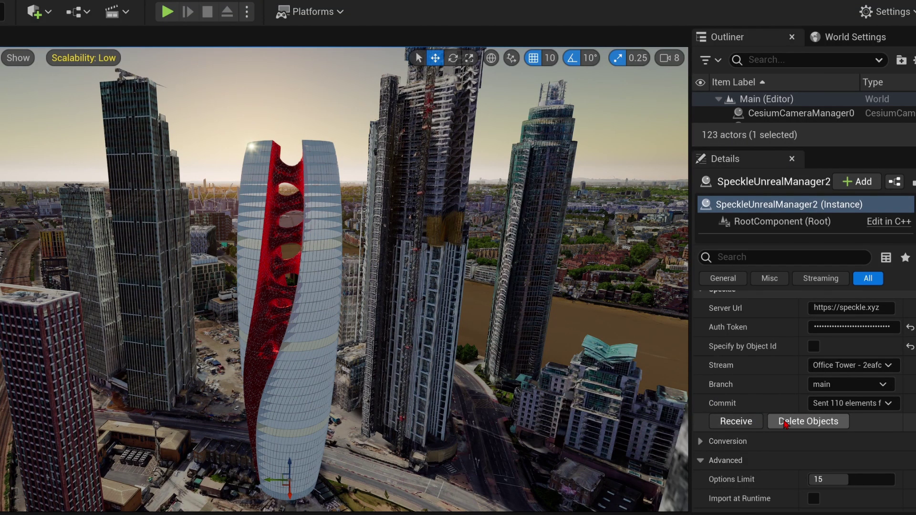
# Step: Replace the red tower with the 'blue tower' branch, then 'yellow tower', and reposition it
pyautogui.click(785, 422)
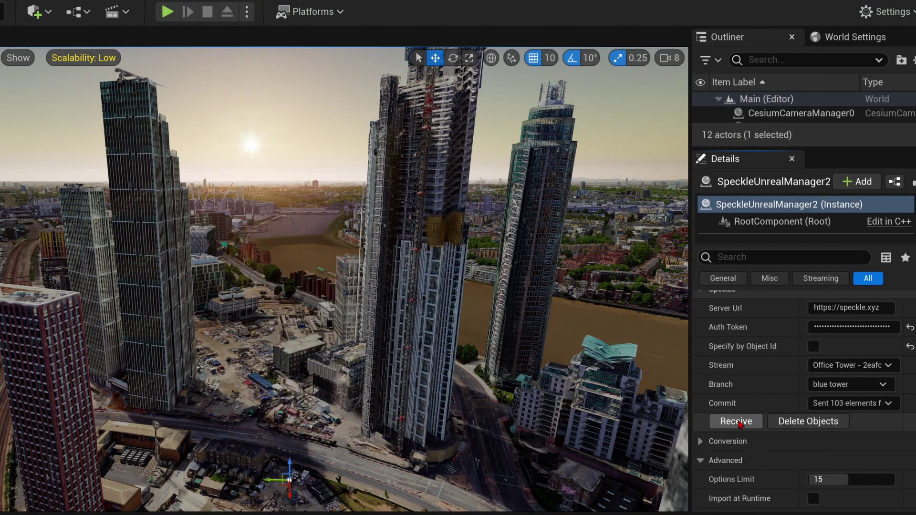
pyautogui.click(737, 422)
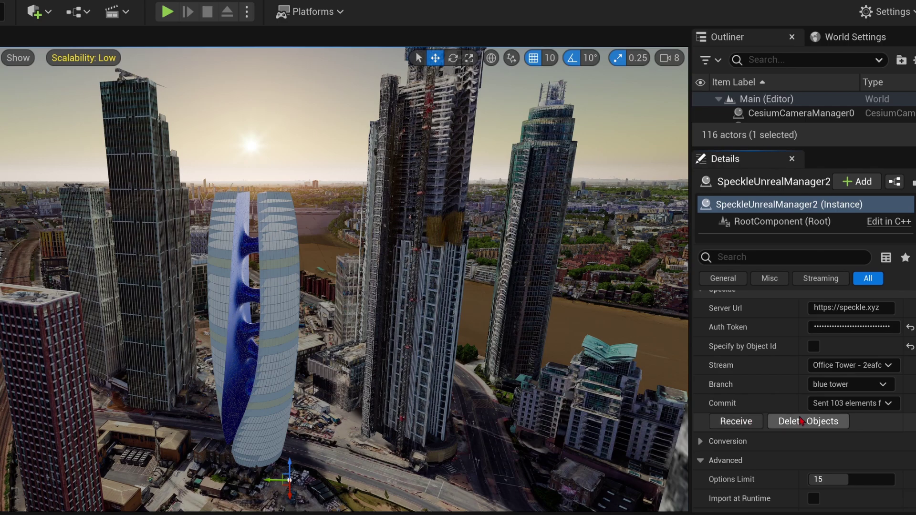
pyautogui.click(785, 422)
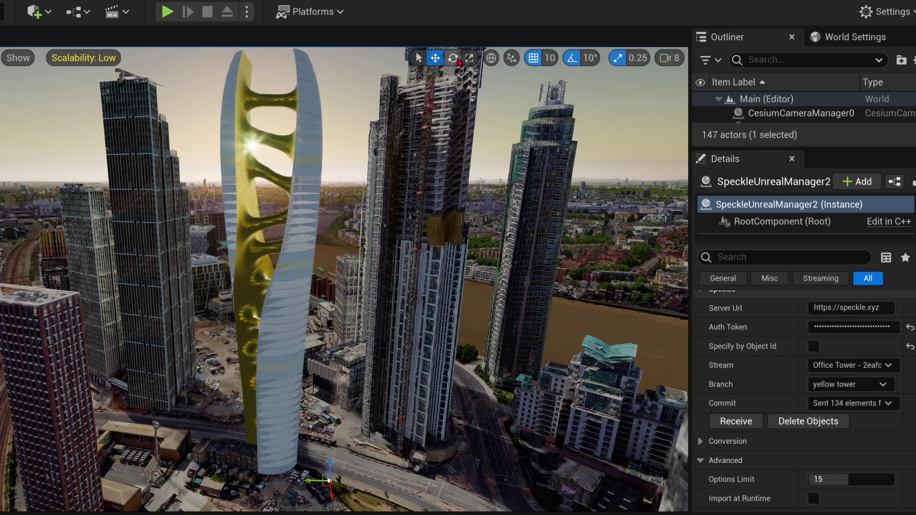
pyautogui.moveTo(310, 481); pyautogui.dragTo(306, 492)
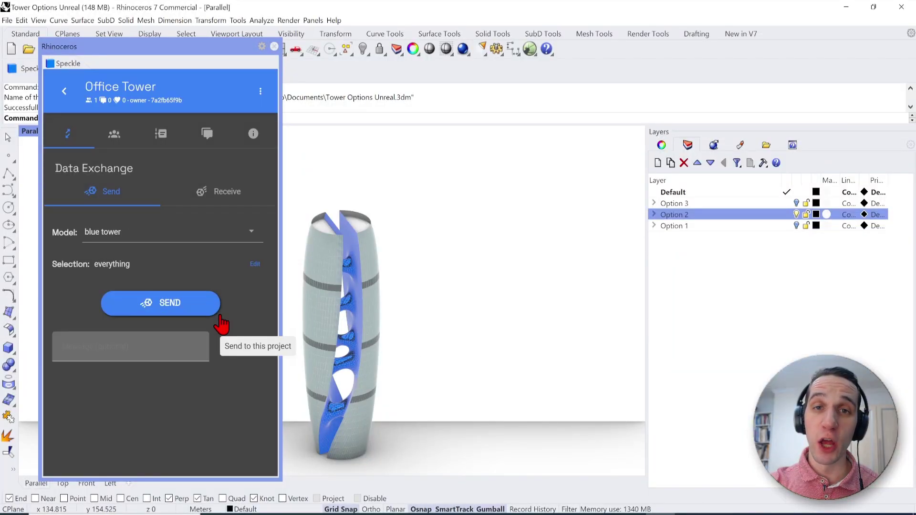
# Step: Send the blue tower model to Office Tower and create a 'yellow tower' branch
pyautogui.click(255, 264)
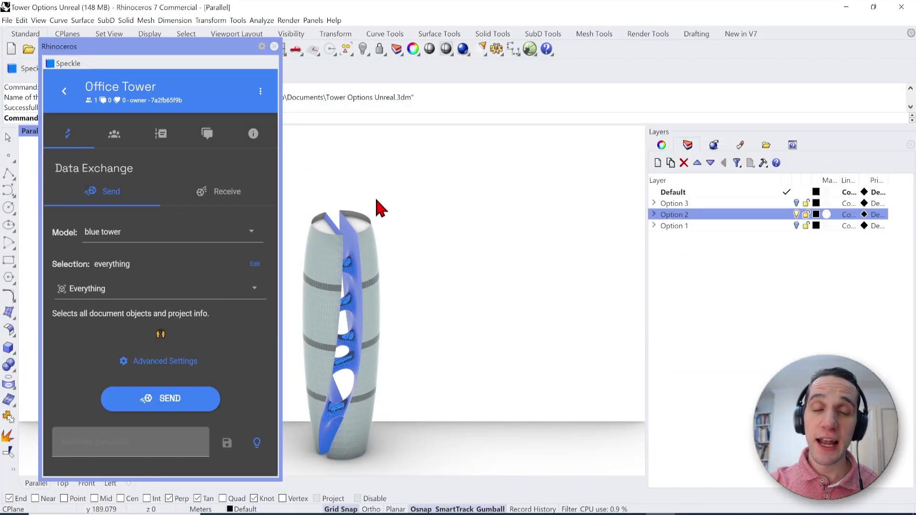
pyautogui.click(158, 289)
pyautogui.click(157, 307)
pyautogui.click(163, 397)
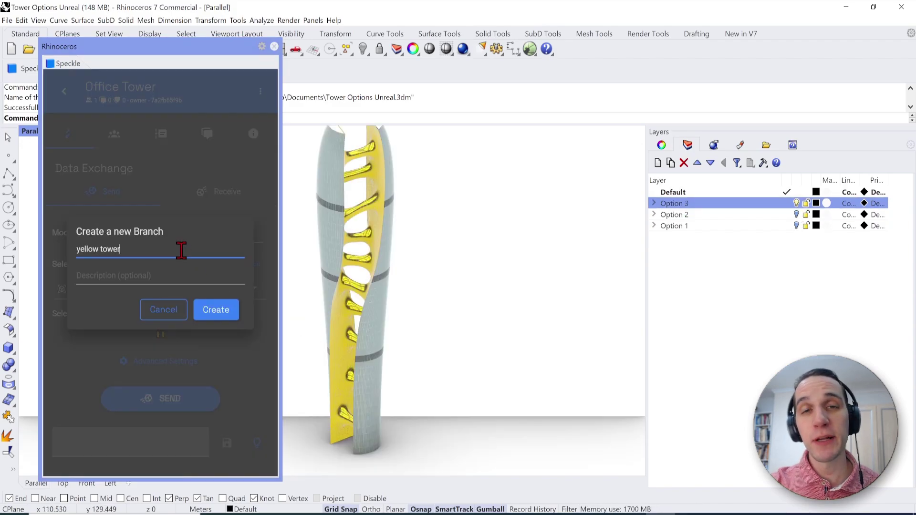
pyautogui.click(215, 310)
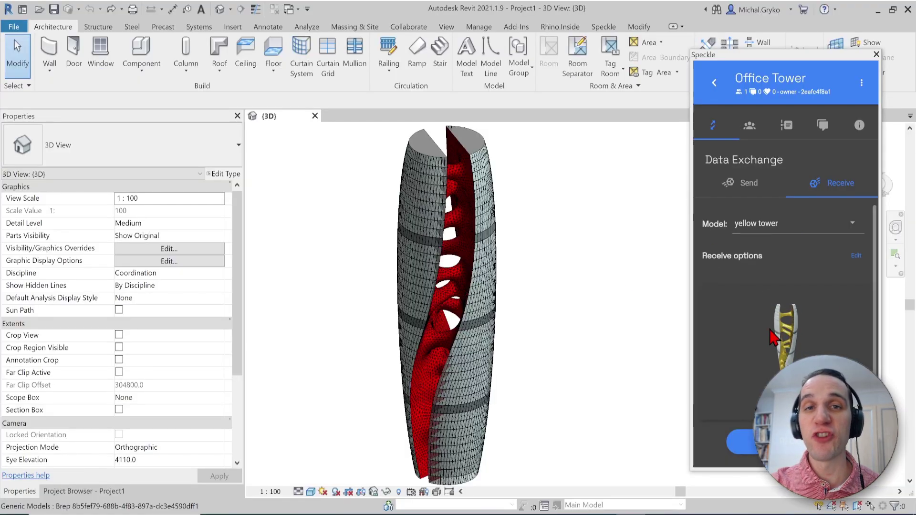
# Step: Switch Revit's Speckle connector to Send and choose the target Office Tower branch
pyautogui.click(753, 184)
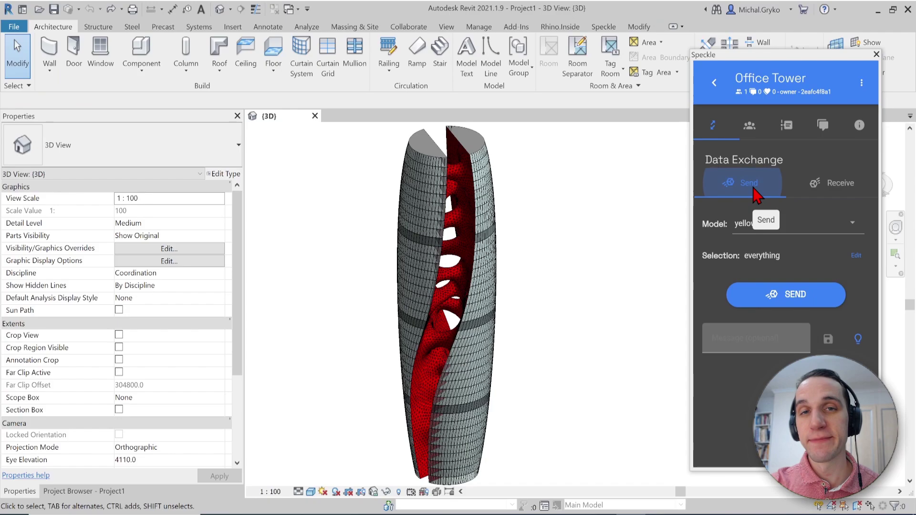
pyautogui.click(792, 223)
pyautogui.click(757, 282)
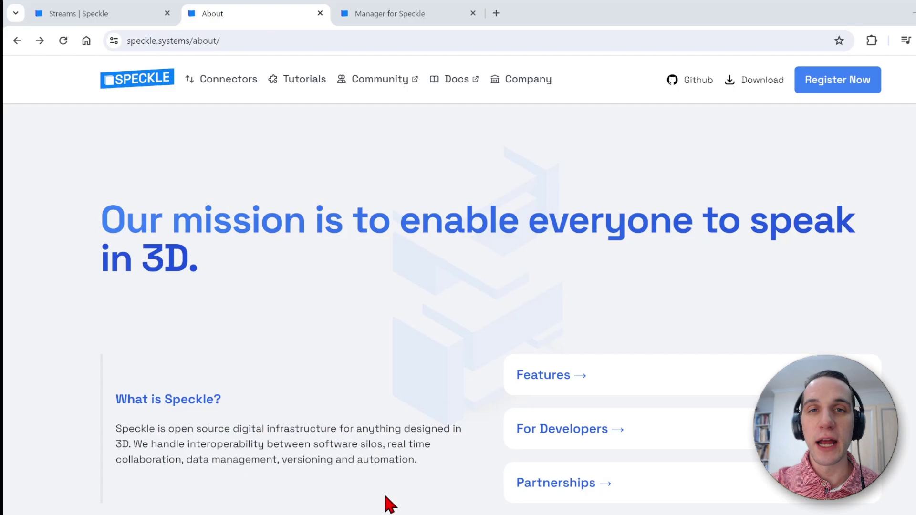
# Step: Browse the list of available Speckle connectors on the website
pyautogui.click(224, 80)
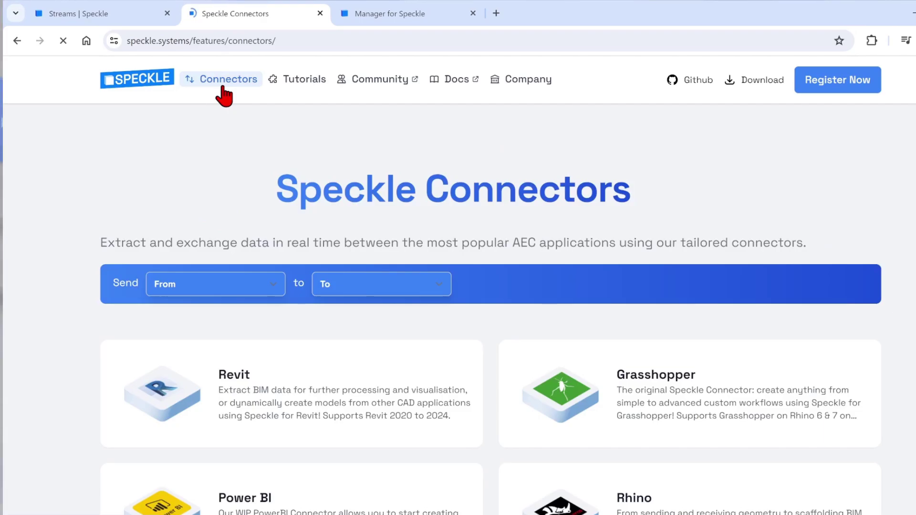
pyautogui.scroll(-2, 91, 244)
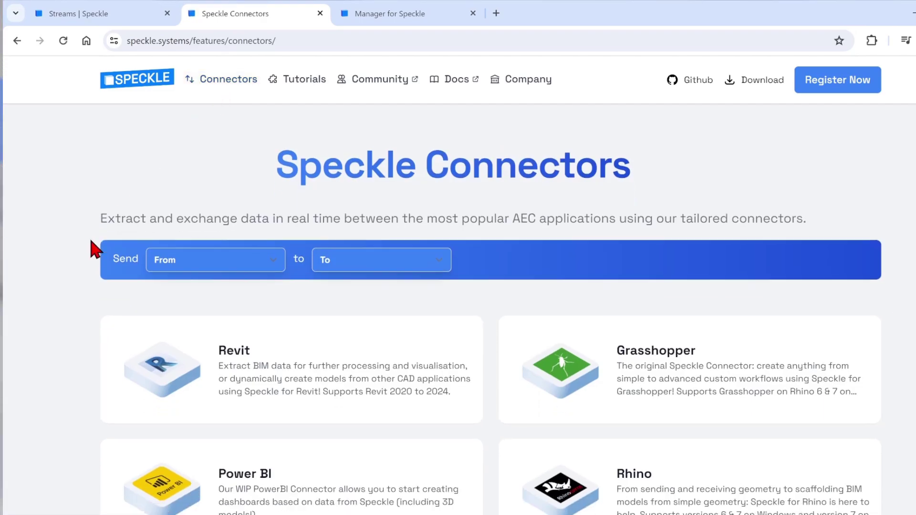
pyautogui.scroll(-10, 92, 243)
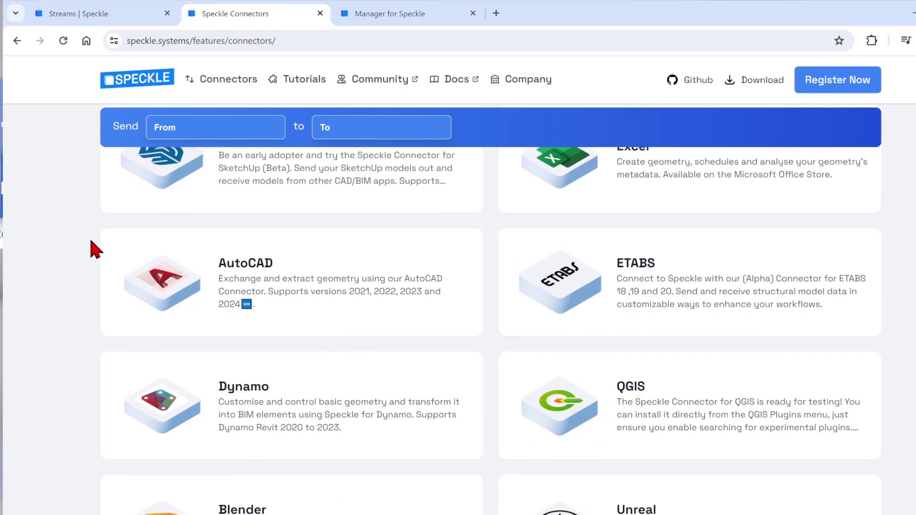
pyautogui.scroll(-3, 91, 241)
pyautogui.scroll(1, 641, 266)
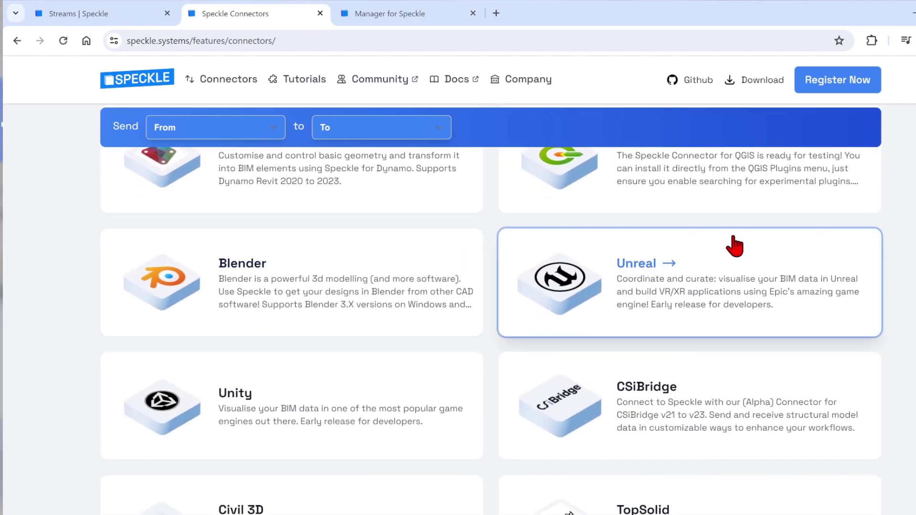
# Step: Download Manager for Speckle for Windows
pyautogui.click(763, 80)
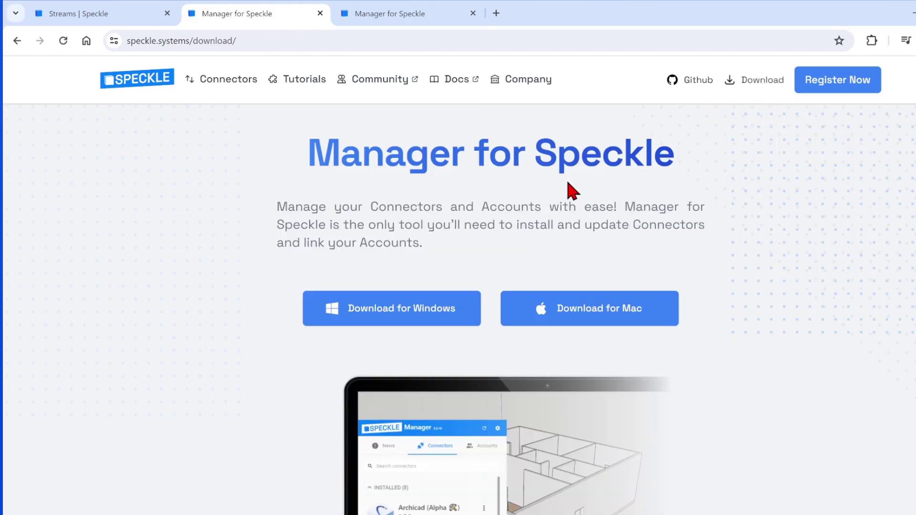
pyautogui.click(456, 308)
pyautogui.scroll(-3, 455, 310)
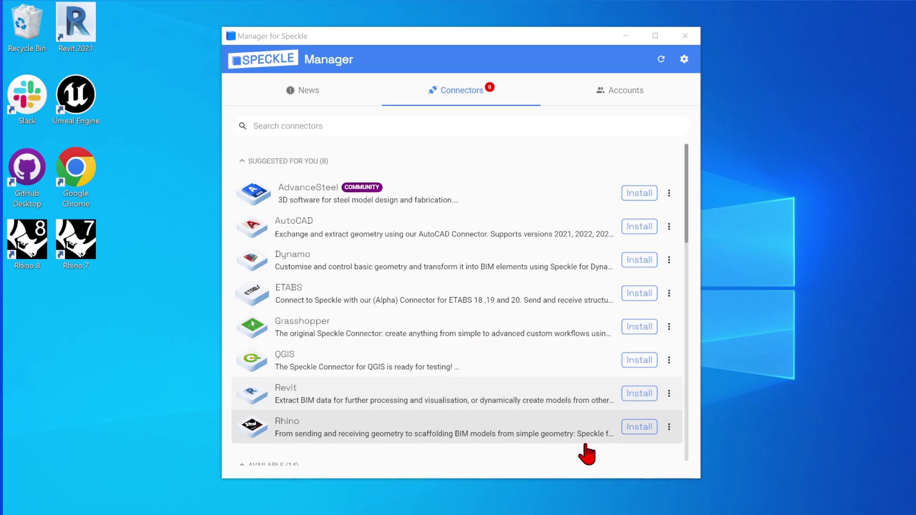
# Step: Install the Rhino, Revit and Grasshopper connectors
pyautogui.click(638, 428)
pyautogui.scroll(-1, 615, 425)
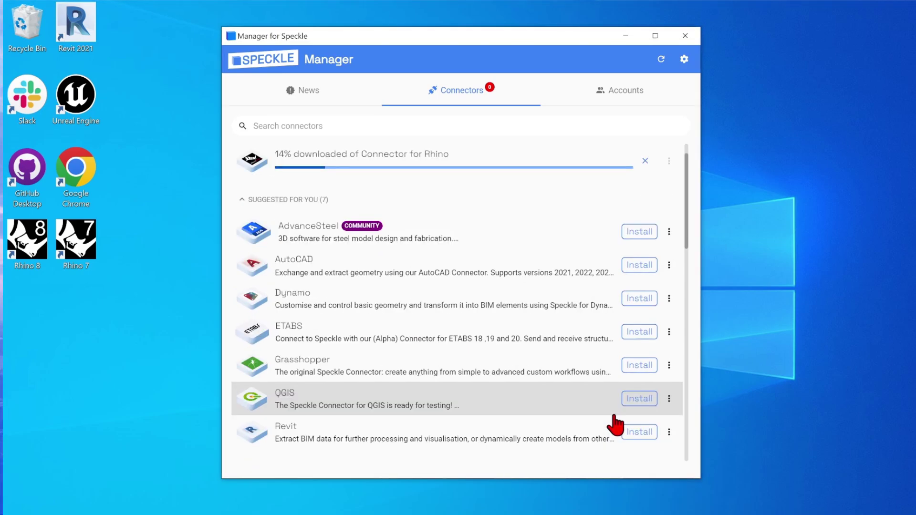
pyautogui.click(637, 436)
pyautogui.click(638, 399)
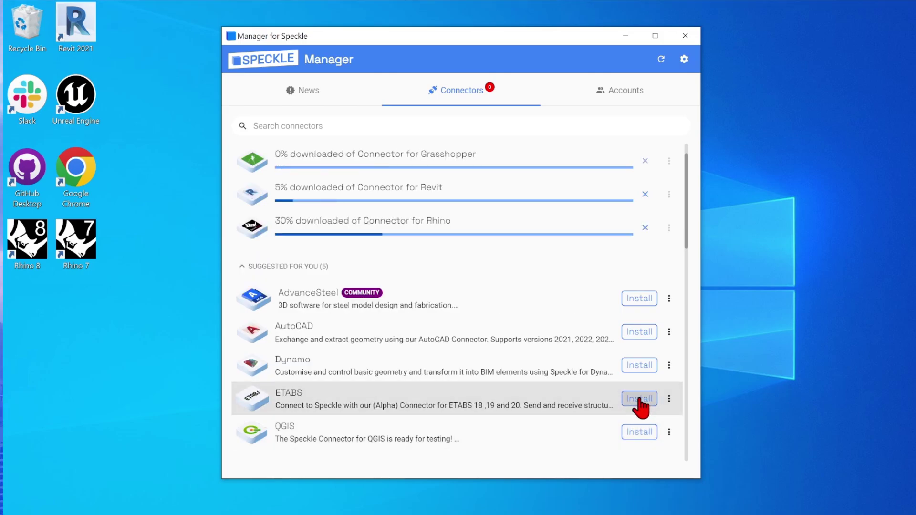
# Step: Search 'sketch', install the SketchUp (Beta) connector, then review the full list
pyautogui.click(317, 121)
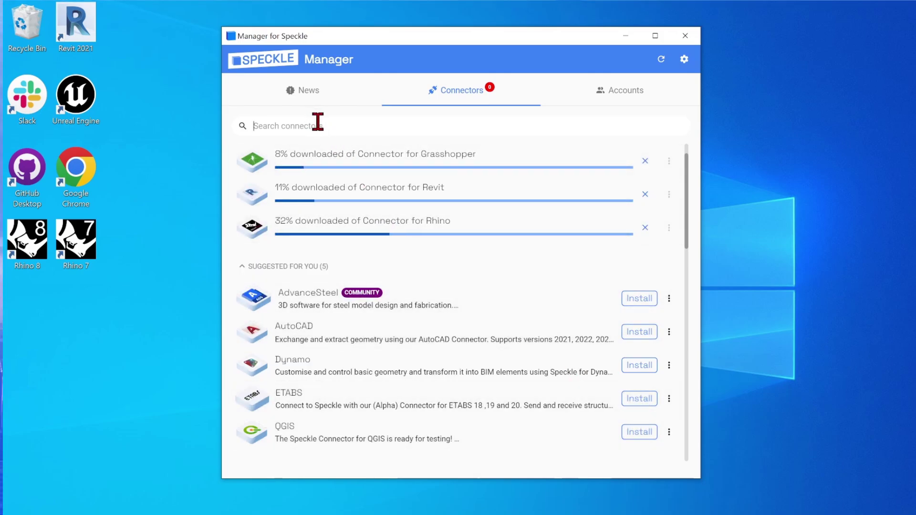
pyautogui.write('sketch')
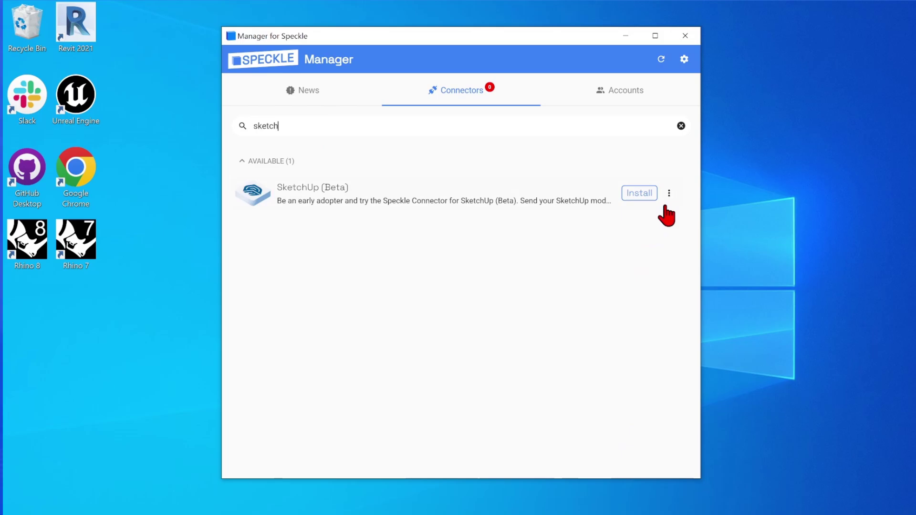
pyautogui.click(629, 194)
pyautogui.click(681, 126)
pyautogui.moveTo(686, 191); pyautogui.dragTo(686, 420)
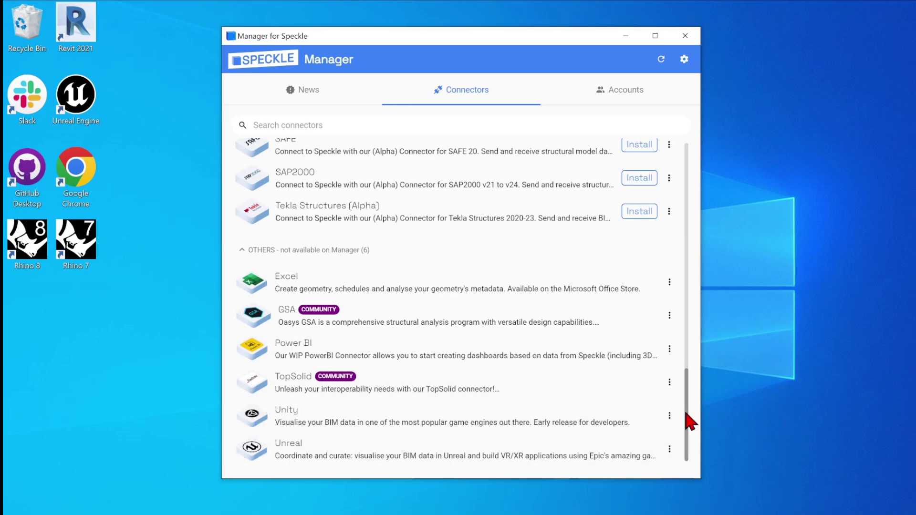
pyautogui.moveTo(686, 382); pyautogui.dragTo(698, 153)
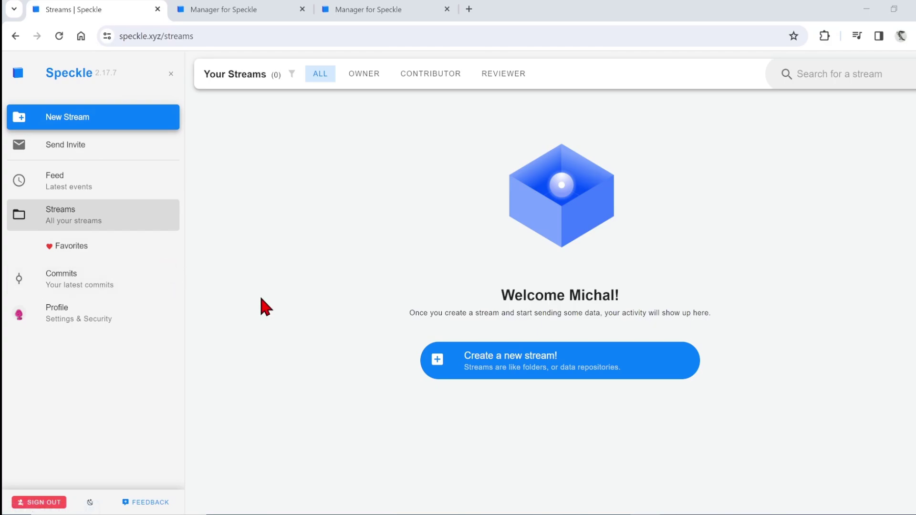
# Step: Create a stream named 'Office Tower' and expand its Branches list
pyautogui.click(458, 365)
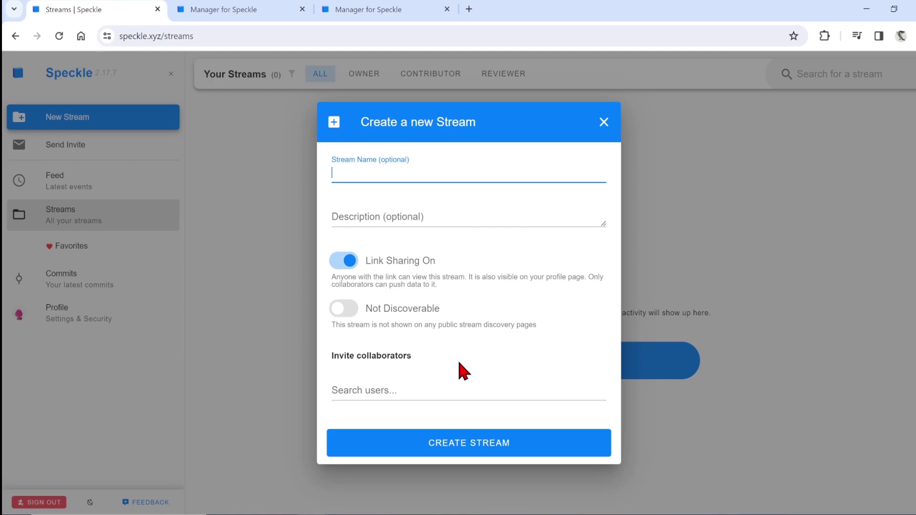
pyautogui.write('Office Tower')
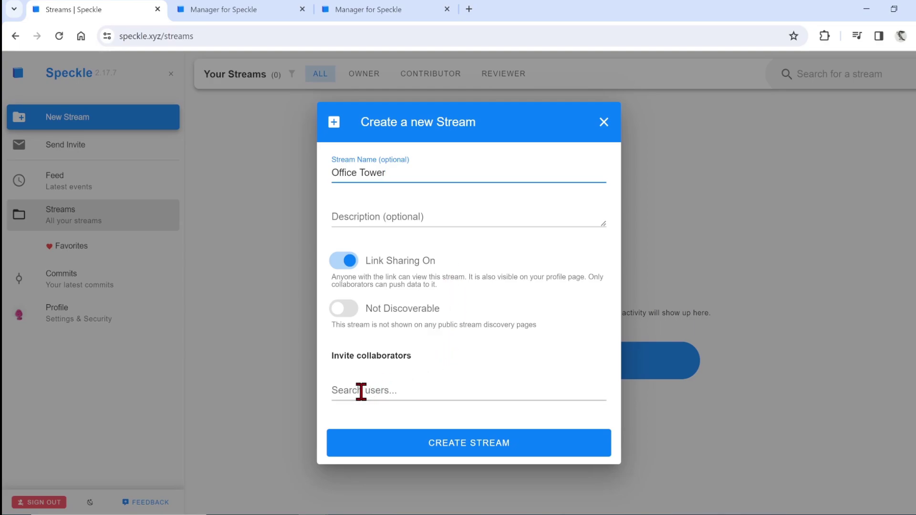
pyautogui.click(386, 440)
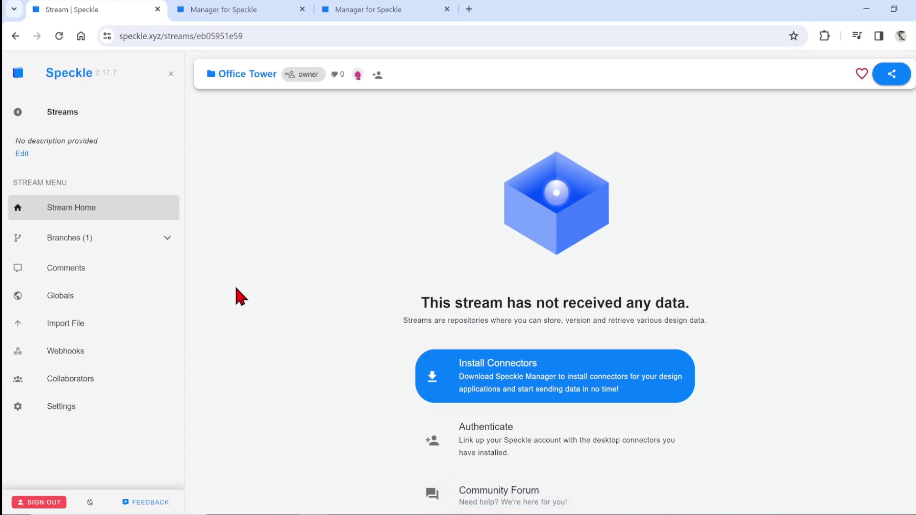
pyautogui.click(167, 240)
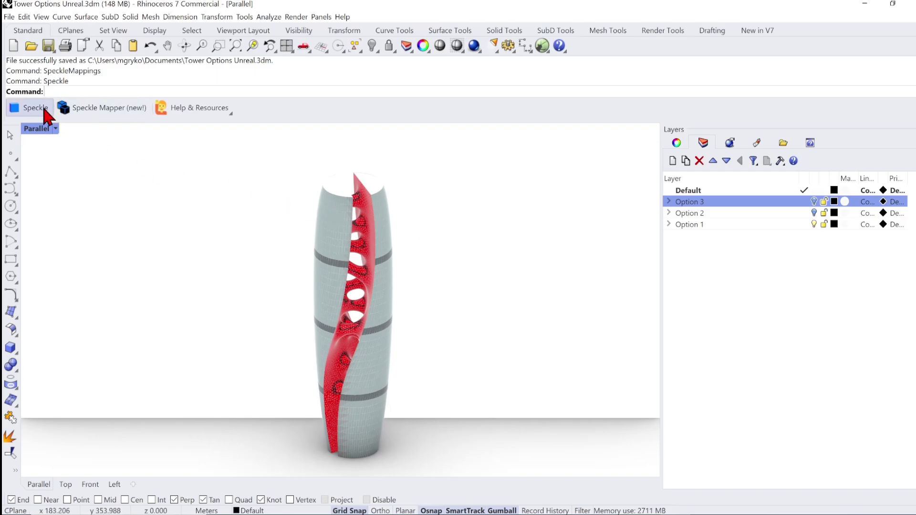
pyautogui.click(108, 110)
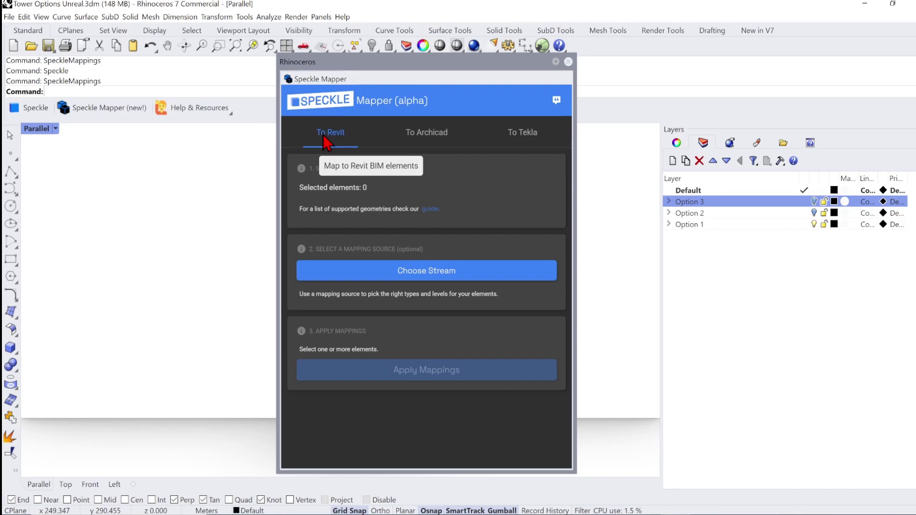
pyautogui.click(424, 136)
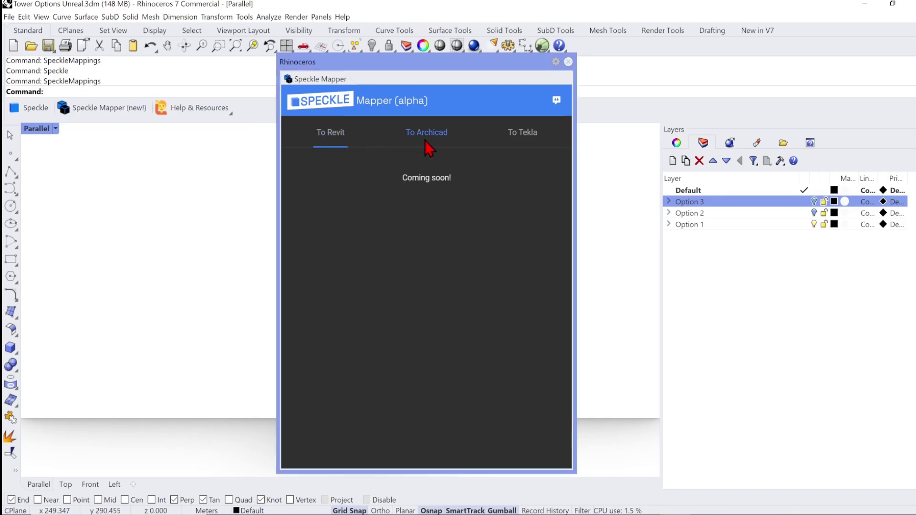
pyautogui.click(509, 136)
pyautogui.click(348, 136)
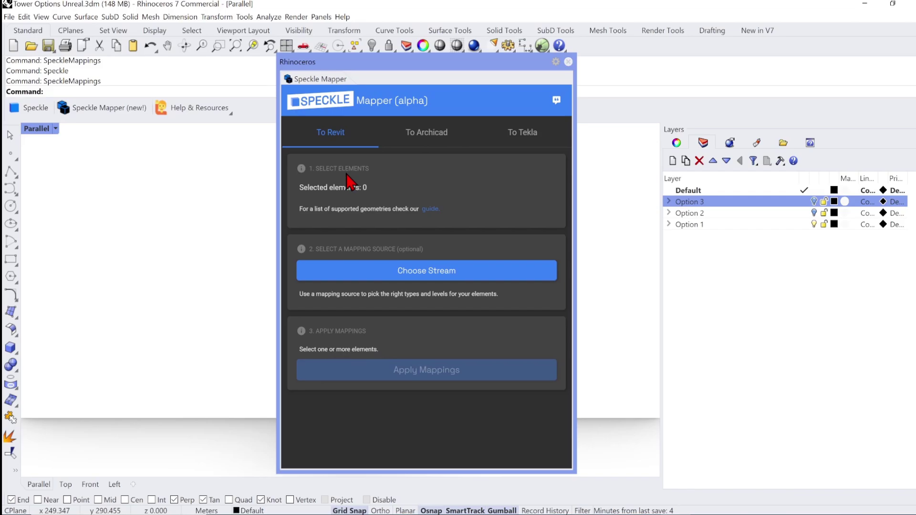
pyautogui.click(569, 62)
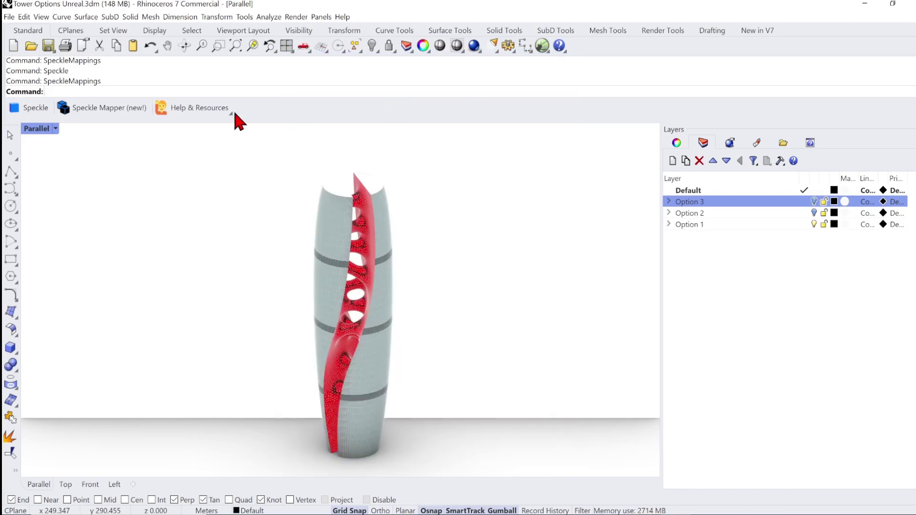
# Step: Open Rhino's Speckle connector, try OneClick mode, and return to Advanced mode
pyautogui.click(38, 109)
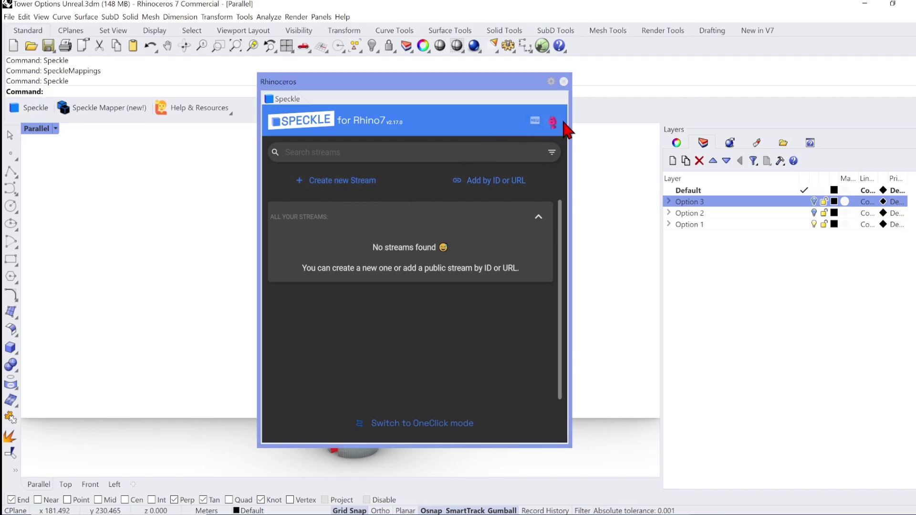
pyautogui.click(425, 422)
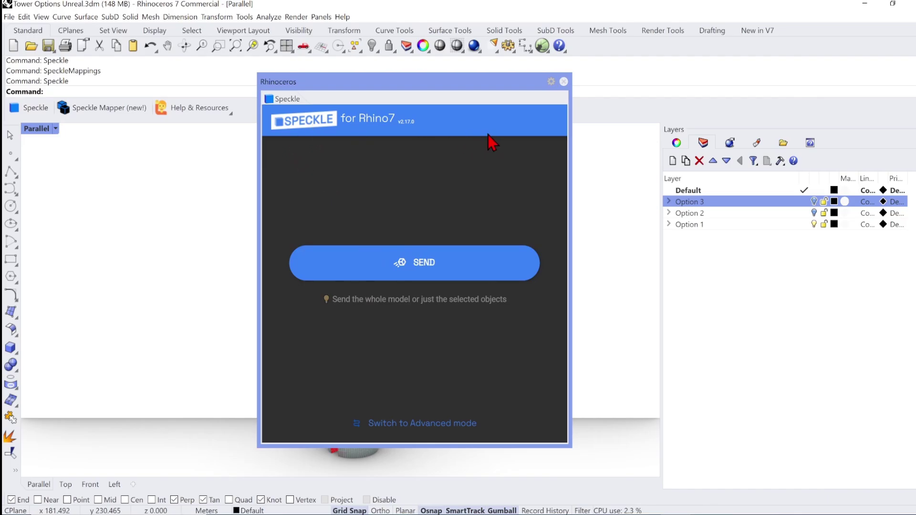
pyautogui.click(409, 423)
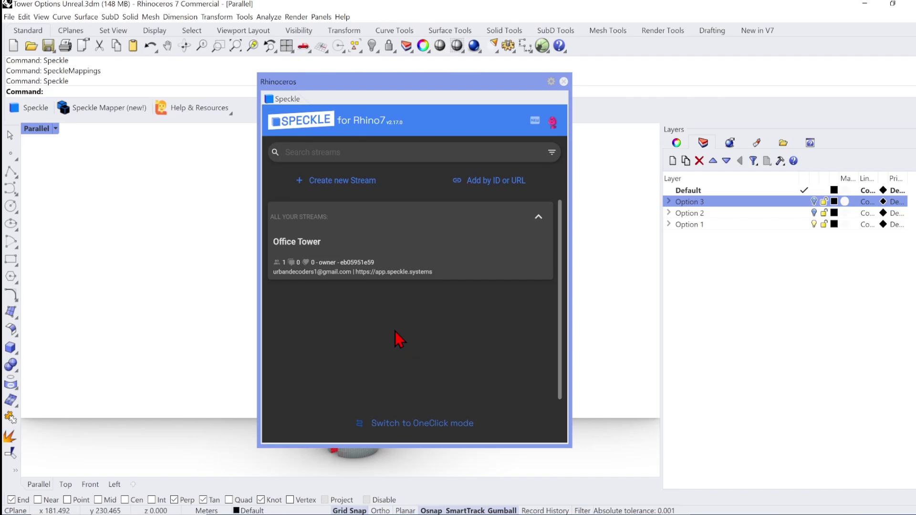
# Step: Target Office Tower's main branch with Selection set to Everything
pyautogui.click(463, 276)
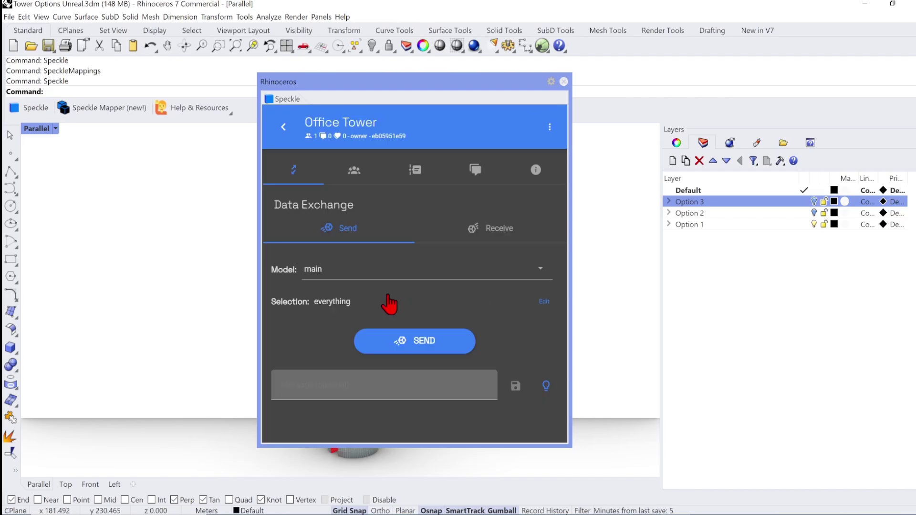
pyautogui.click(389, 276)
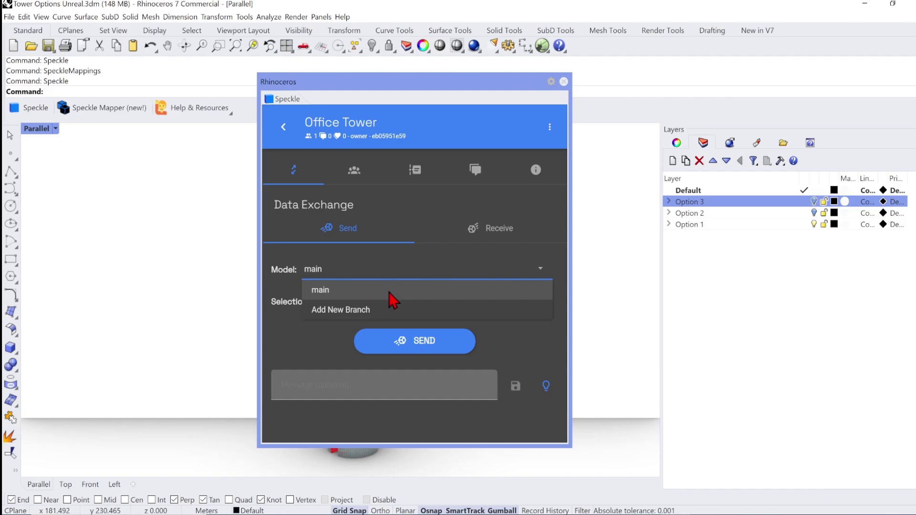
pyautogui.click(389, 294)
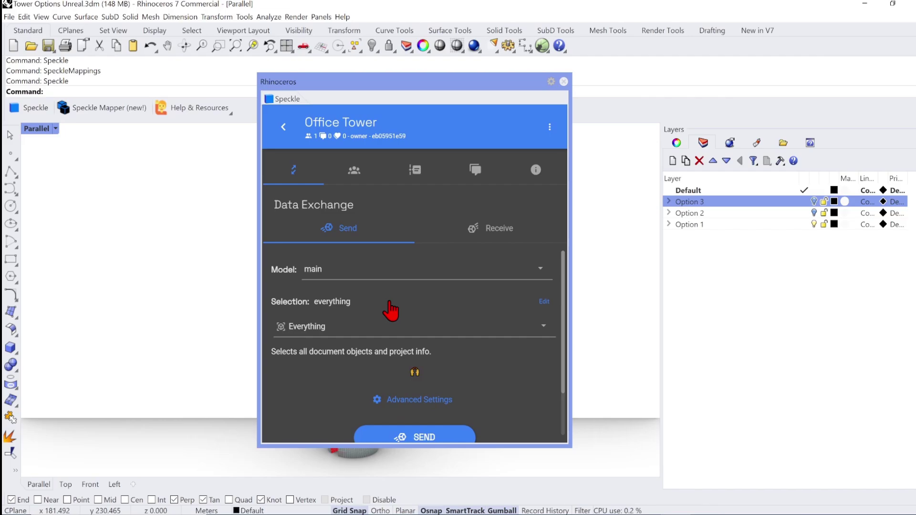
pyautogui.click(412, 329)
pyautogui.click(422, 346)
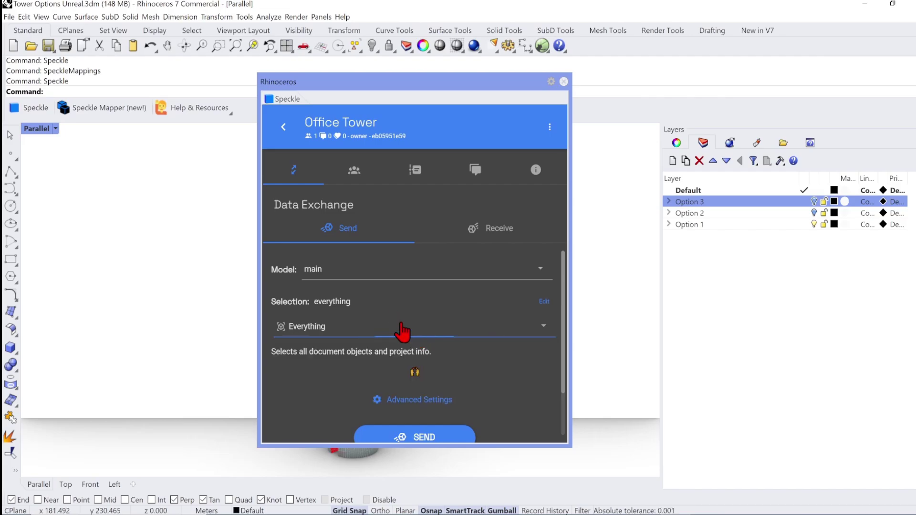
pyautogui.click(381, 317)
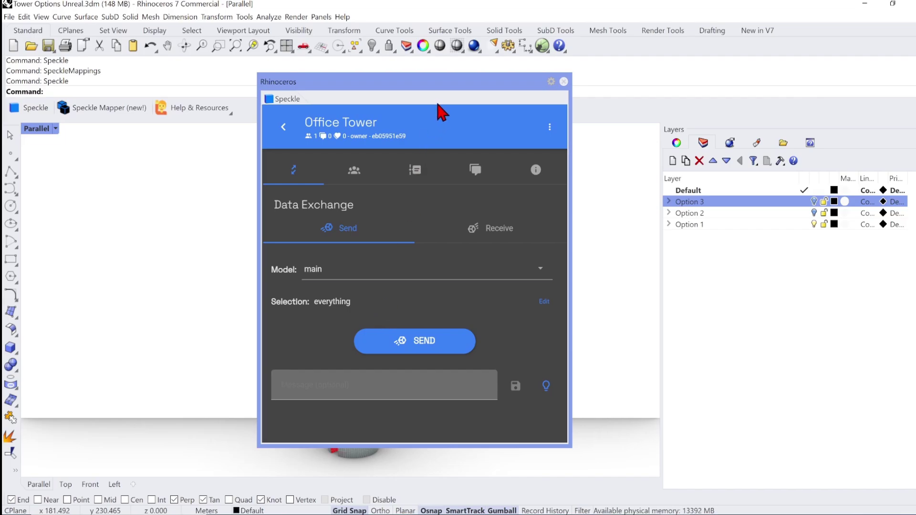
# Step: Narrow and reposition the Speckle panel, then send the model to main
pyautogui.moveTo(440, 86); pyautogui.dragTo(164, 95)
pyautogui.moveTo(294, 179); pyautogui.dragTo(163, 126)
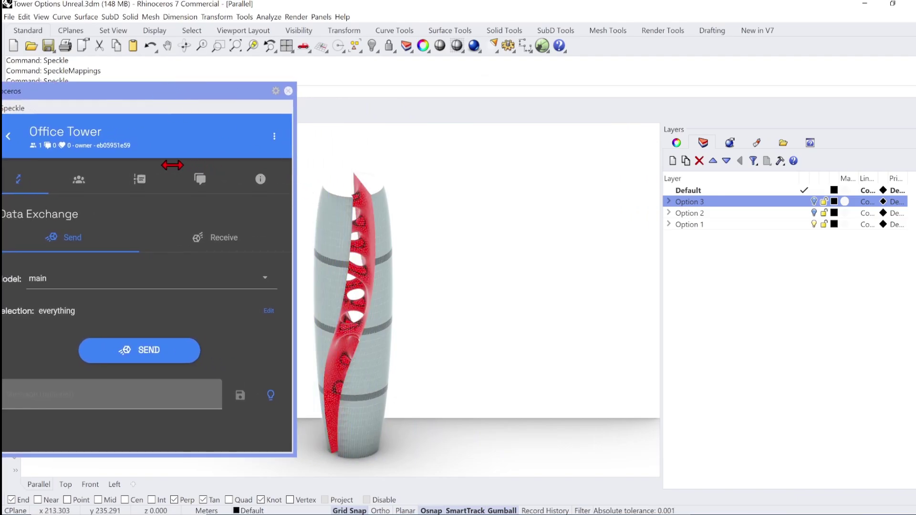
pyautogui.moveTo(92, 97); pyautogui.dragTo(203, 88)
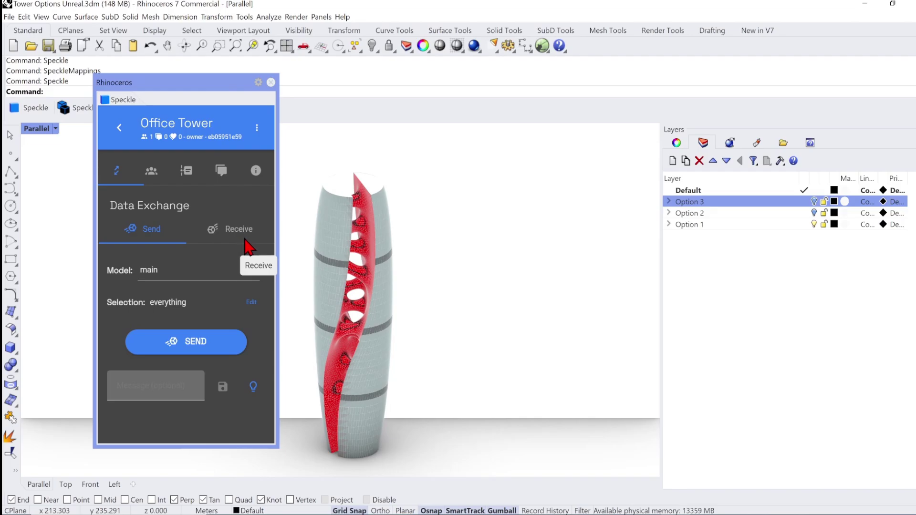
pyautogui.click(227, 342)
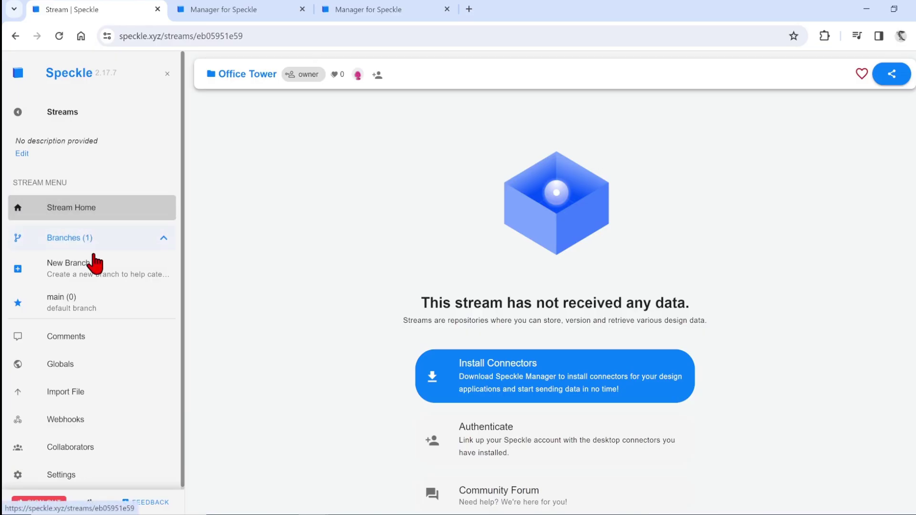
# Step: Inspect the new commit in the web viewer, its data, and sun lighting
pyautogui.click(100, 304)
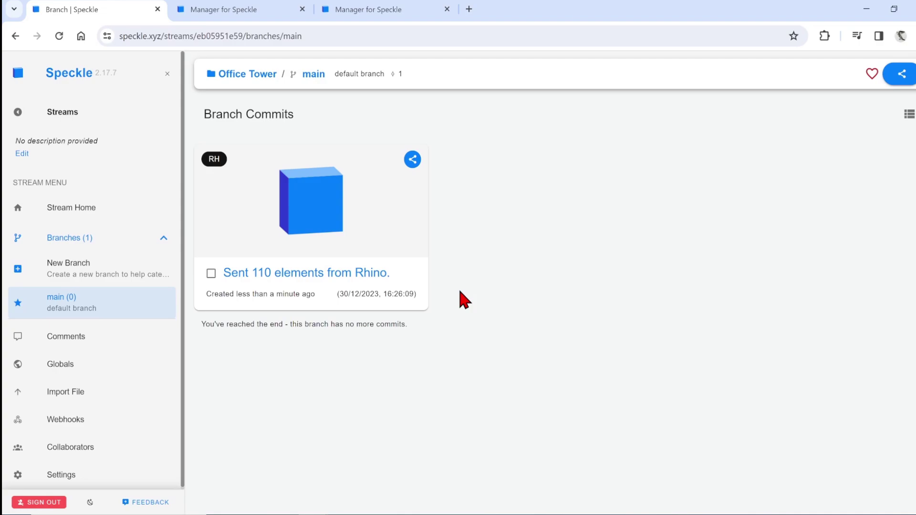
pyautogui.click(348, 210)
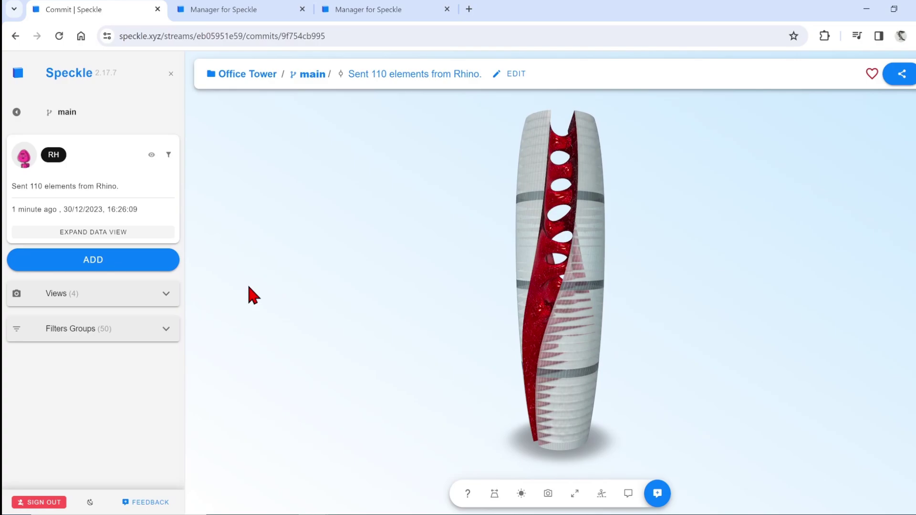
pyautogui.click(166, 295)
pyautogui.click(167, 296)
pyautogui.click(562, 241)
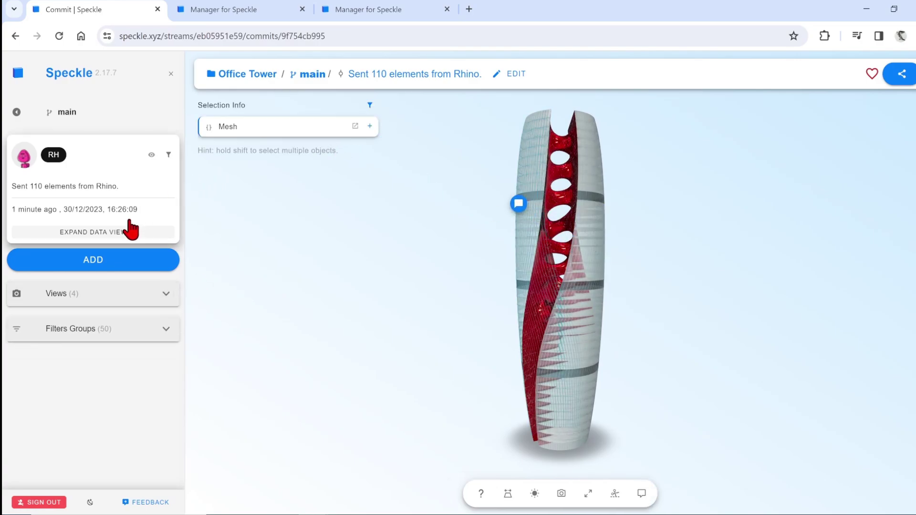
pyautogui.click(122, 234)
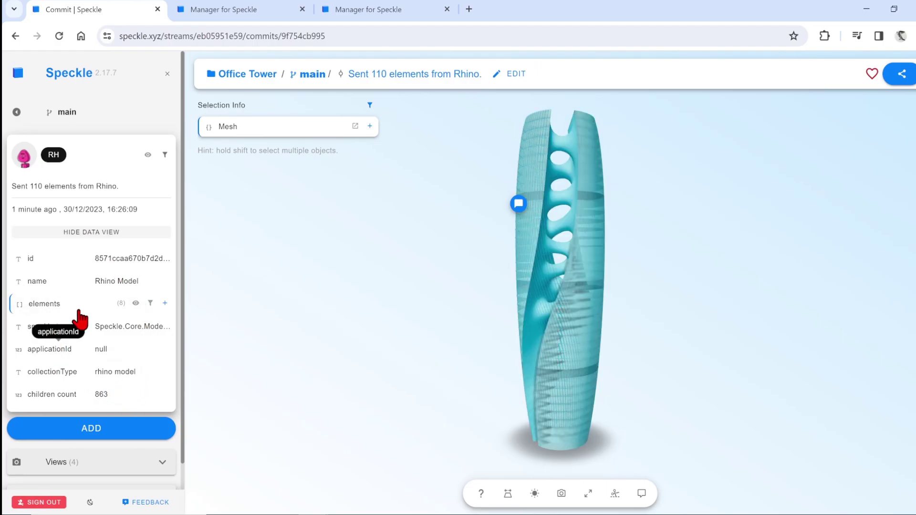
pyautogui.click(556, 488)
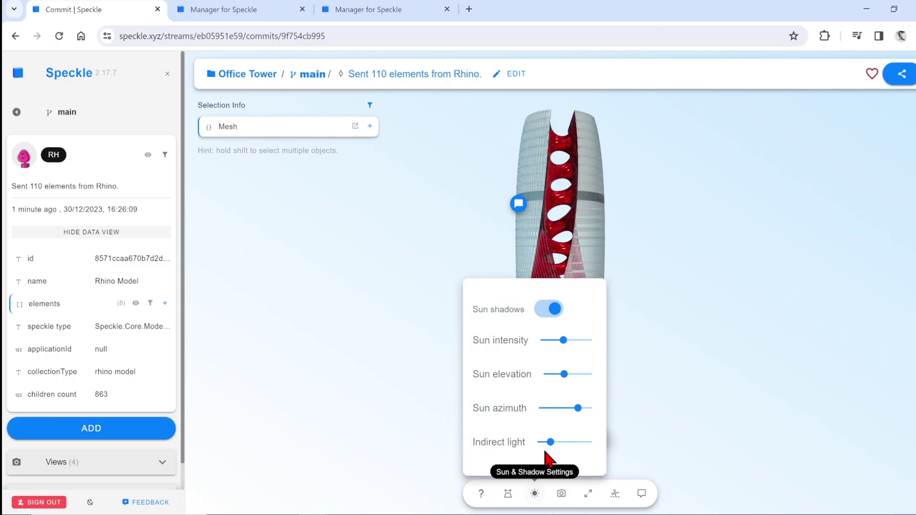
pyautogui.moveTo(575, 409); pyautogui.dragTo(535, 408)
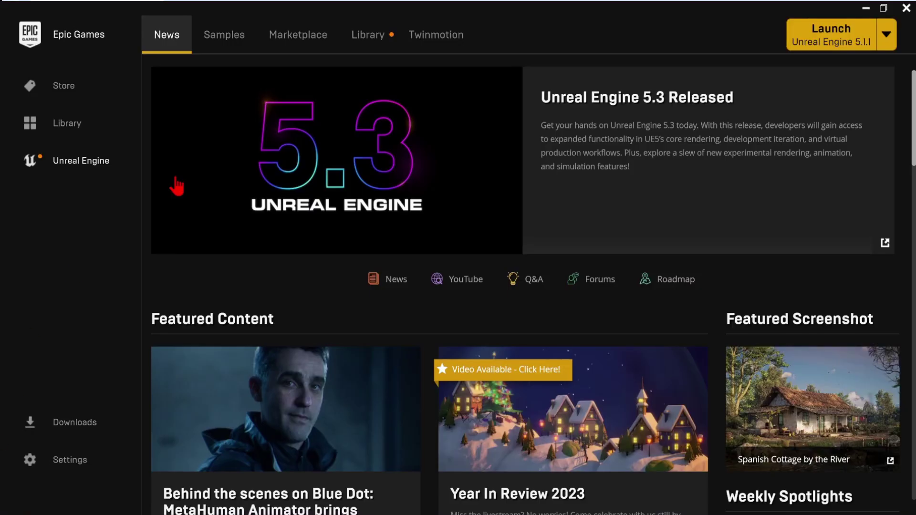
# Step: Search the Marketplace for 'speckle'
pyautogui.click(281, 48)
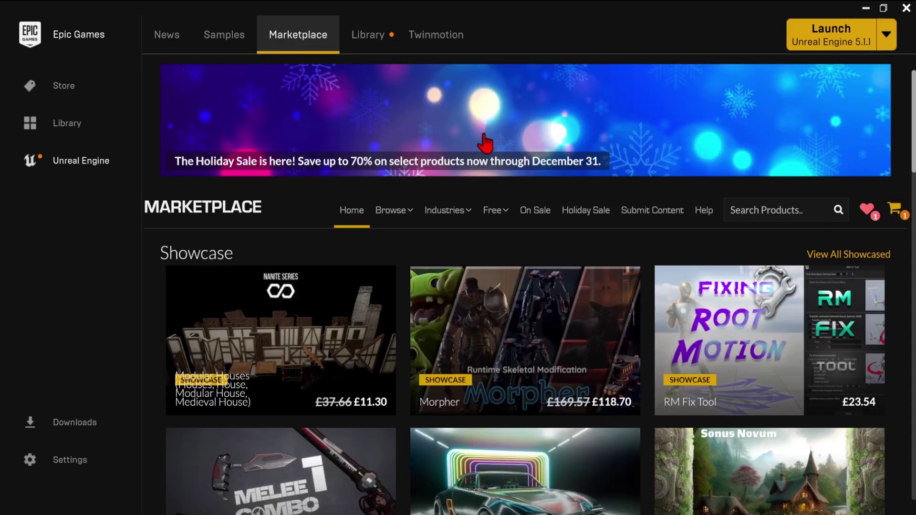
pyautogui.click(736, 210)
pyautogui.write('sockl')
pyautogui.write('eckle')
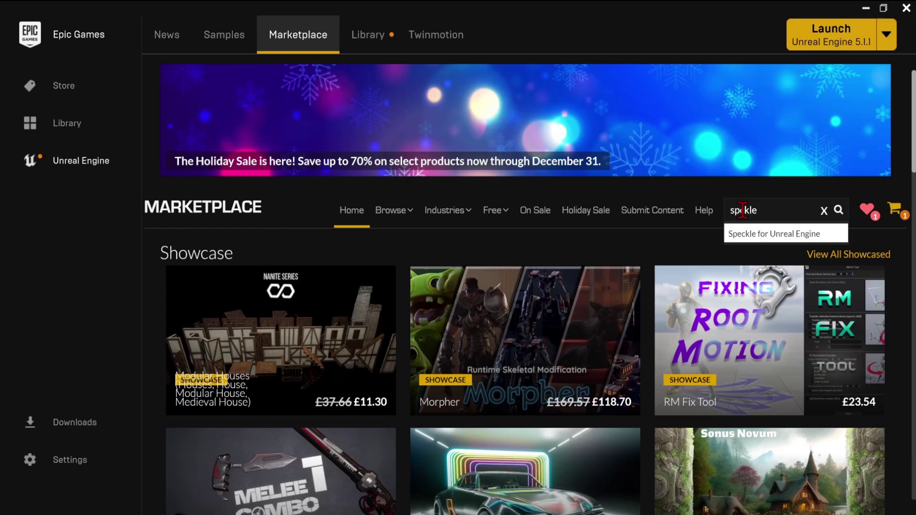
pyautogui.press('Left')
pyautogui.press('Left')
pyautogui.press('Left')
pyautogui.press('Left')
pyautogui.write('e')
pyautogui.press('Return')
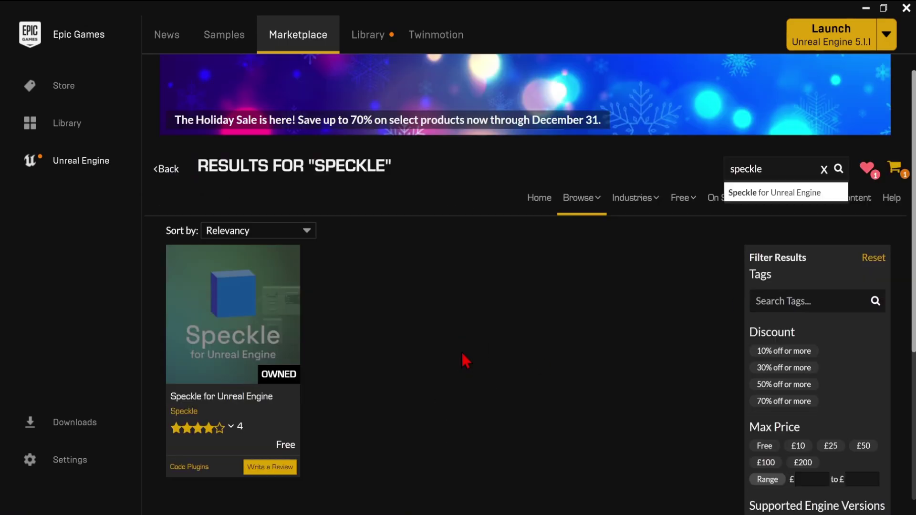
# Step: Confirm Speckle for Unreal Engine is already installed, then launch Unreal Engine 5.1.1
pyautogui.click(256, 313)
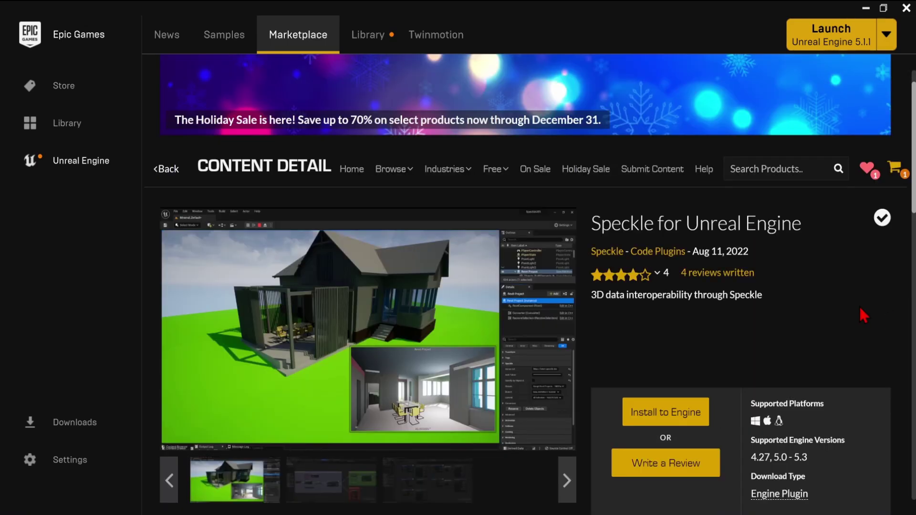
pyautogui.scroll(-1, 859, 305)
pyautogui.click(329, 443)
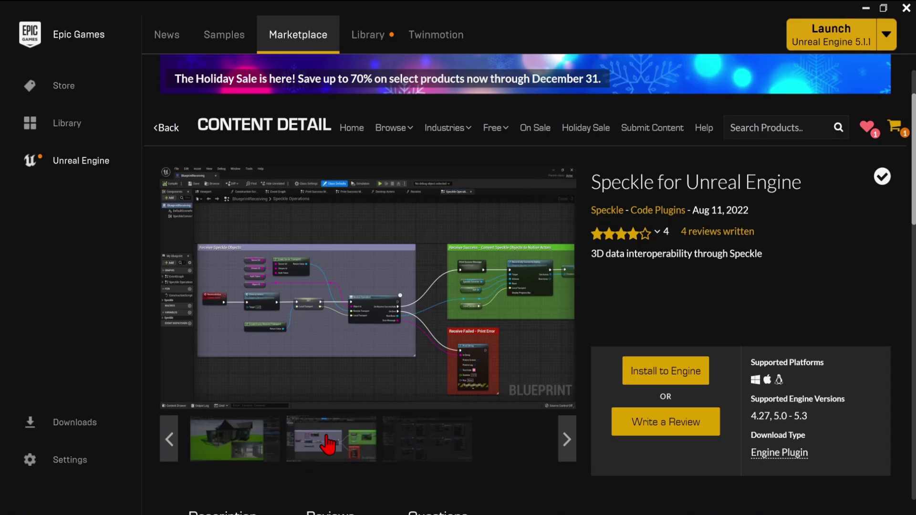
pyautogui.click(239, 444)
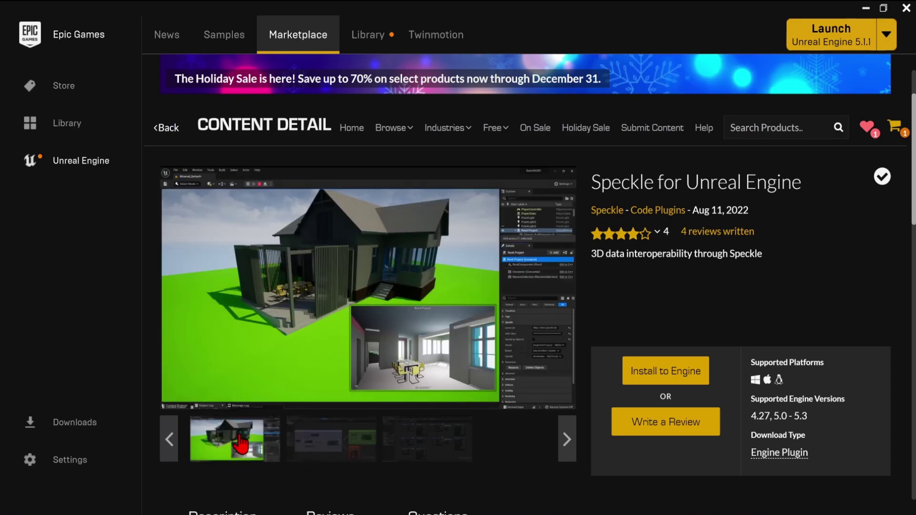
pyautogui.click(666, 374)
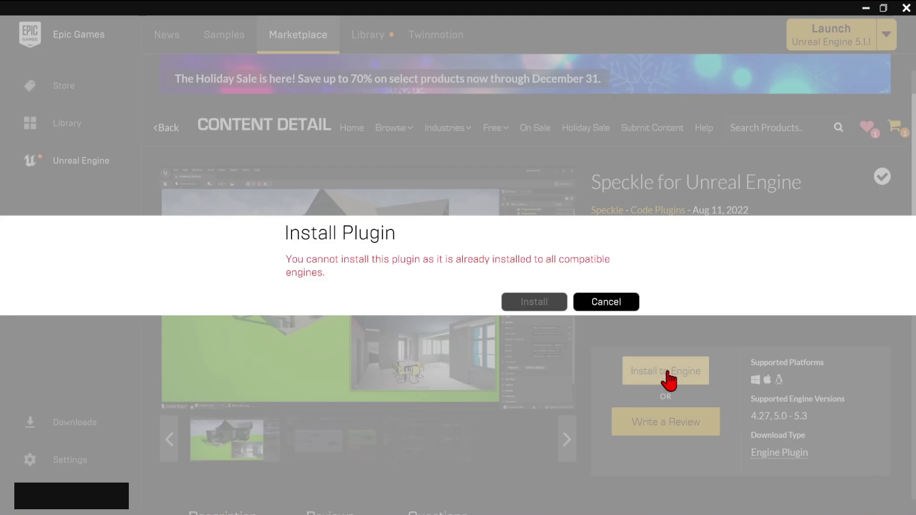
pyautogui.click(627, 308)
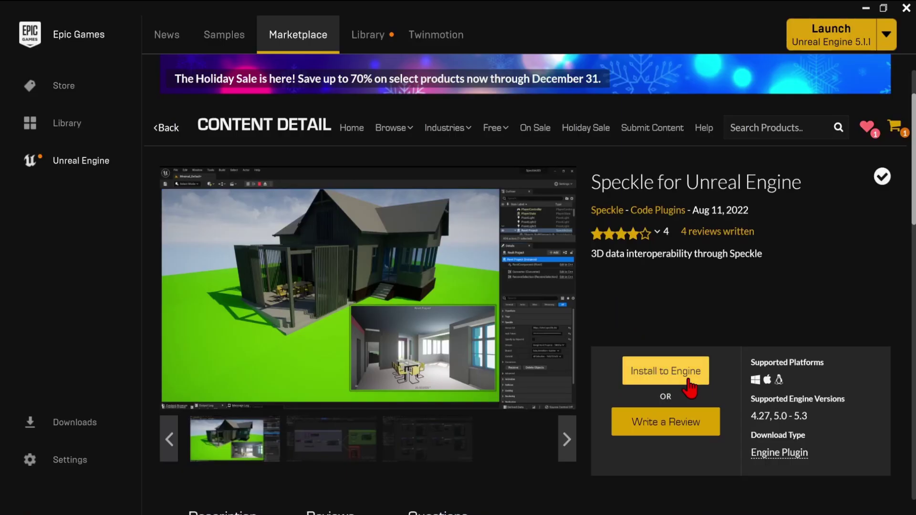
pyautogui.click(812, 43)
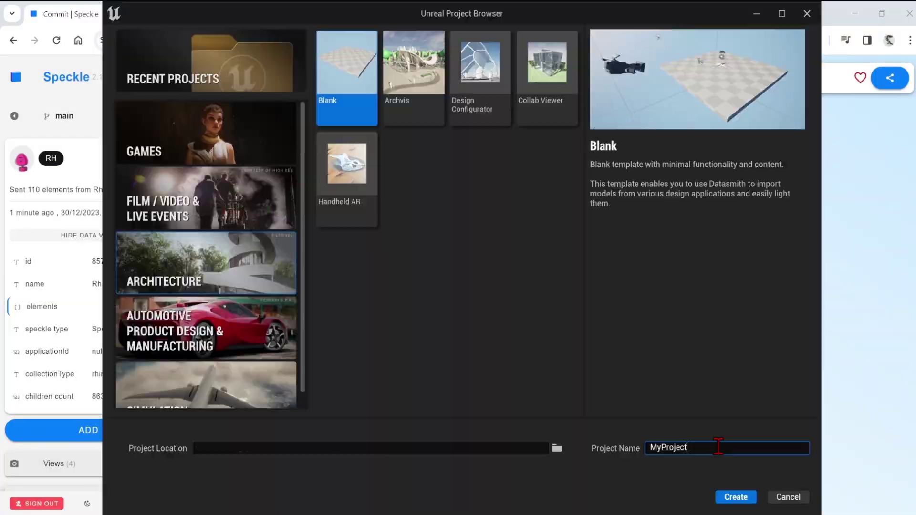
# Step: Name the Blank architecture project 'SpeckleTower' and create it
pyautogui.doubleClick(651, 448)
pyautogui.press('BackSpace')
pyautogui.write('Speckel')
pyautogui.press('BackSpace')
pyautogui.press('BackSpace')
pyautogui.write('le Tower')
pyautogui.click(678, 447)
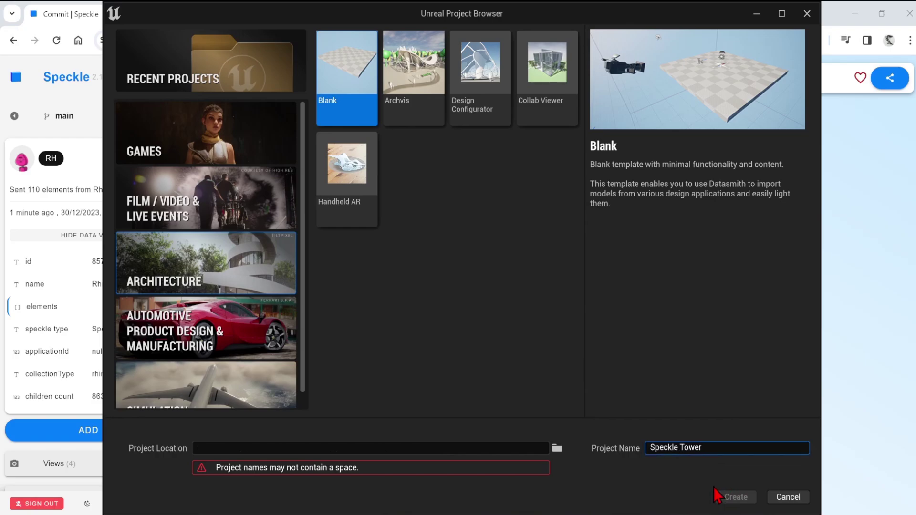
pyautogui.press('BackSpace')
pyautogui.click(736, 497)
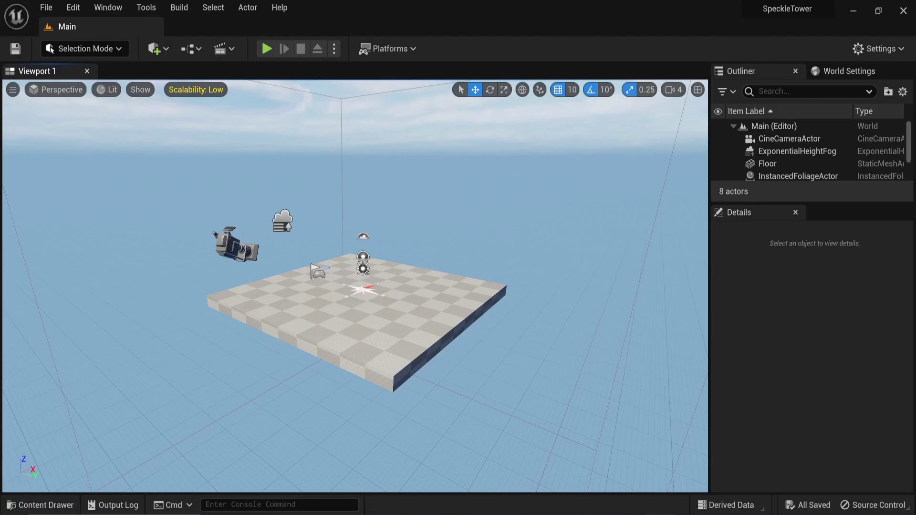
pyautogui.click(75, 11)
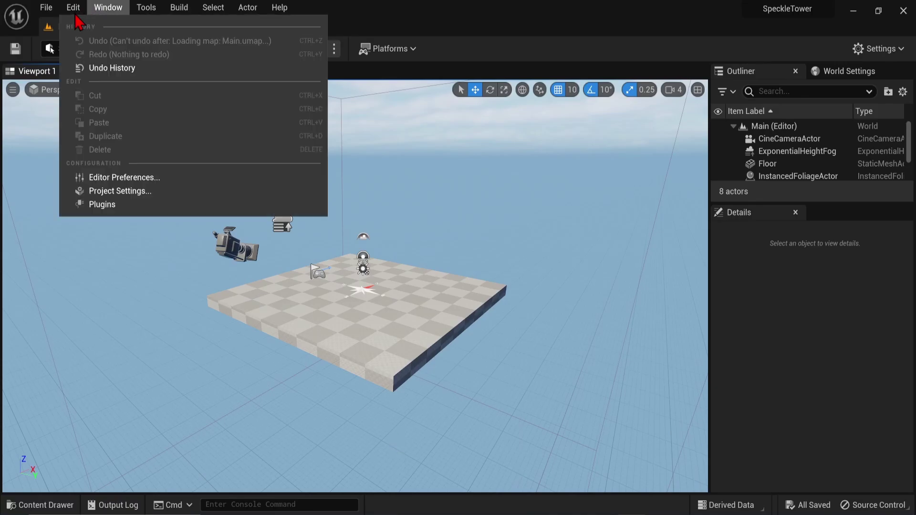
pyautogui.click(117, 205)
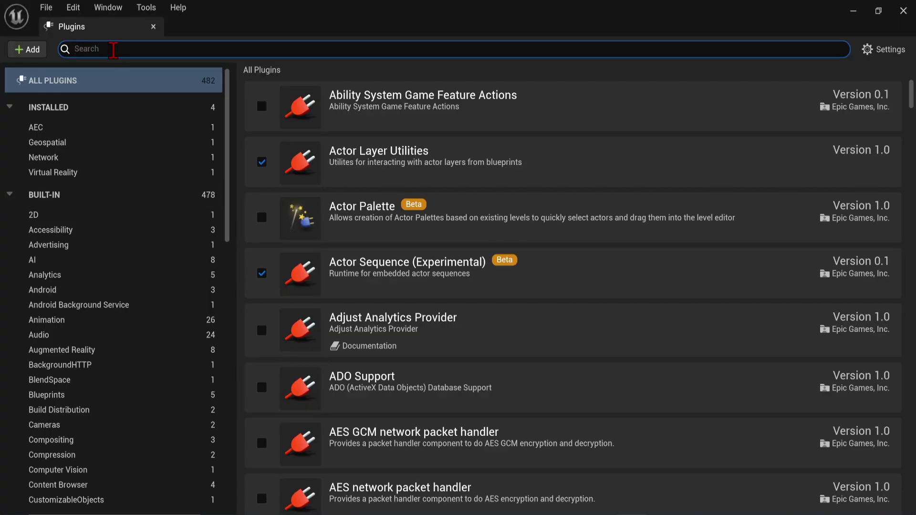
pyautogui.write('speckle')
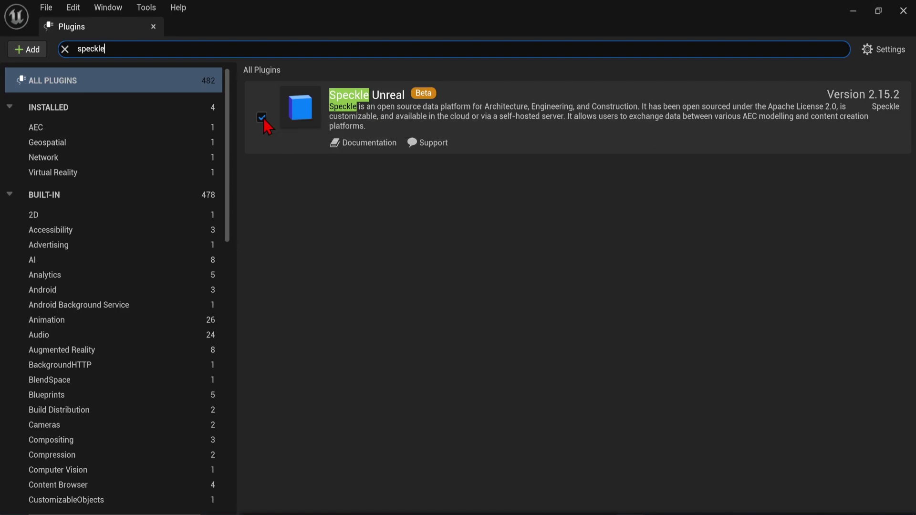
pyautogui.click(263, 118)
pyautogui.click(263, 119)
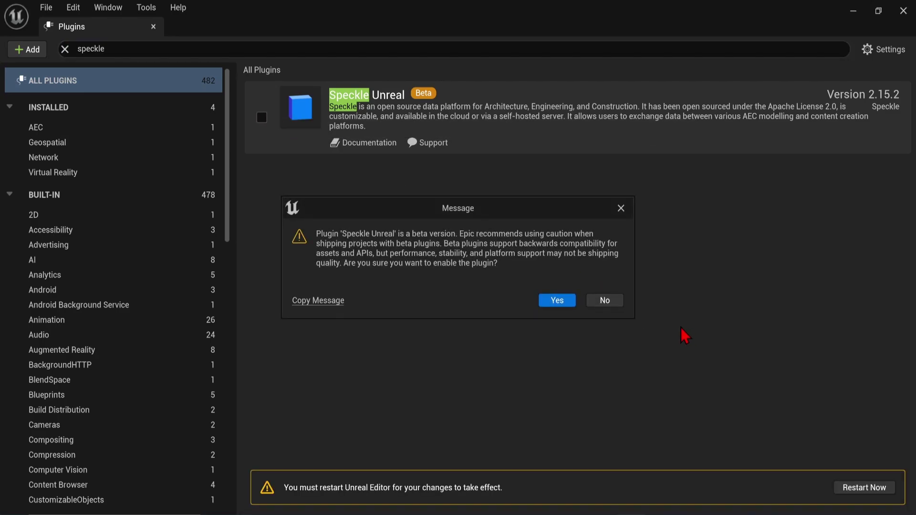
pyautogui.click(606, 304)
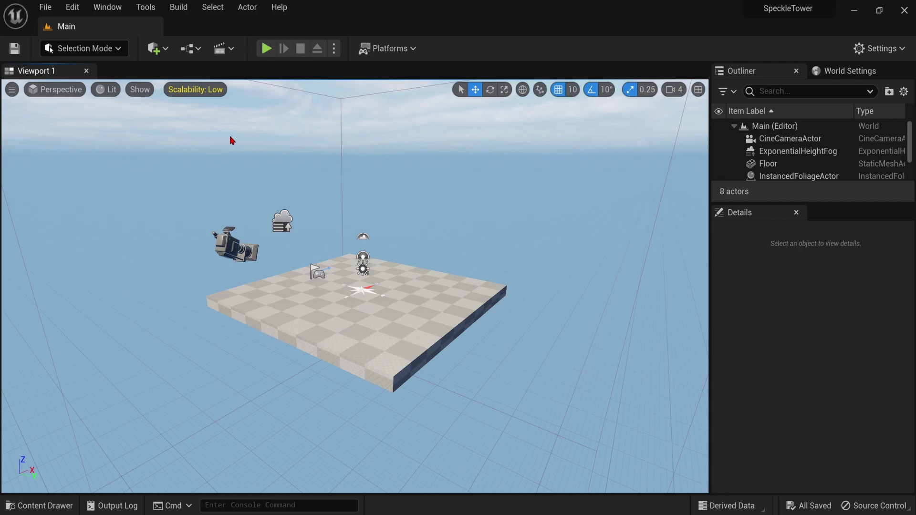
# Step: Place a Speckle Unreal Manager actor in the level from the Place Actors panel
pyautogui.click(168, 52)
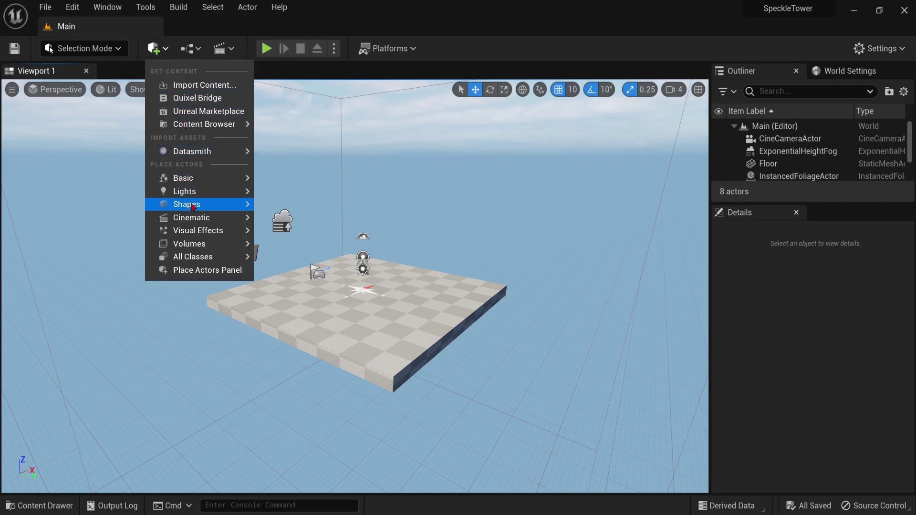
pyautogui.click(206, 270)
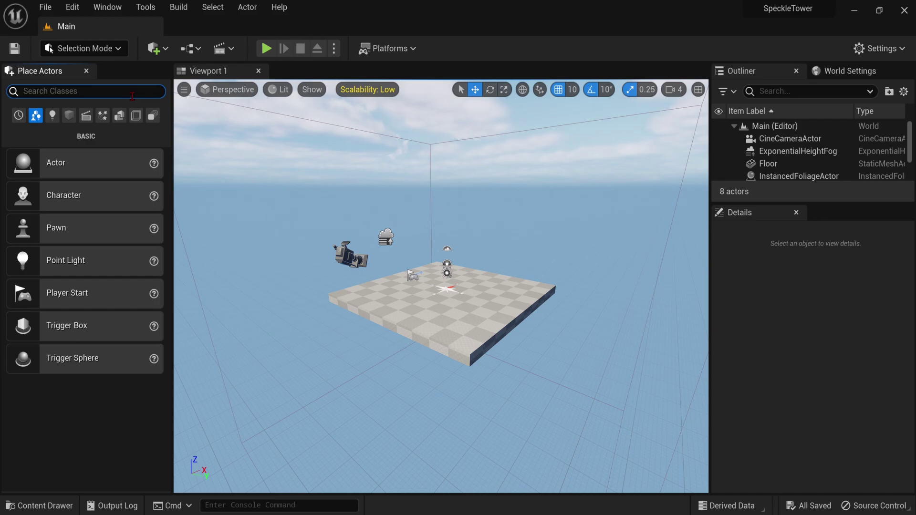
pyautogui.write('speckle')
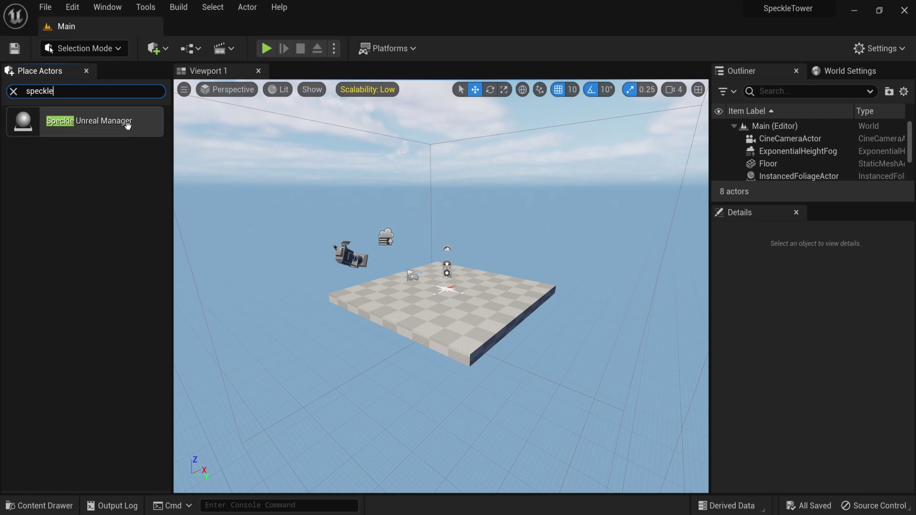
pyautogui.moveTo(128, 125); pyautogui.dragTo(387, 300)
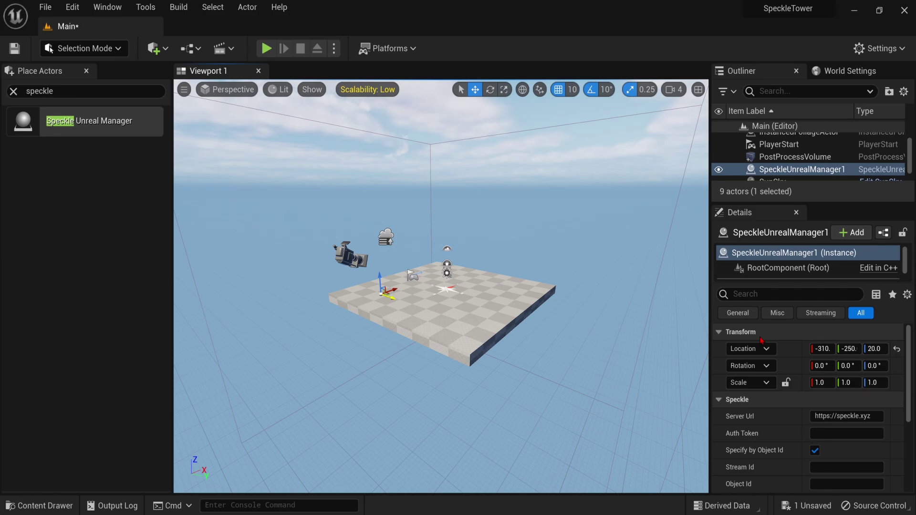
# Step: Reset the SpeckleUnrealManager1 location to 0, 0, 0
pyautogui.click(897, 350)
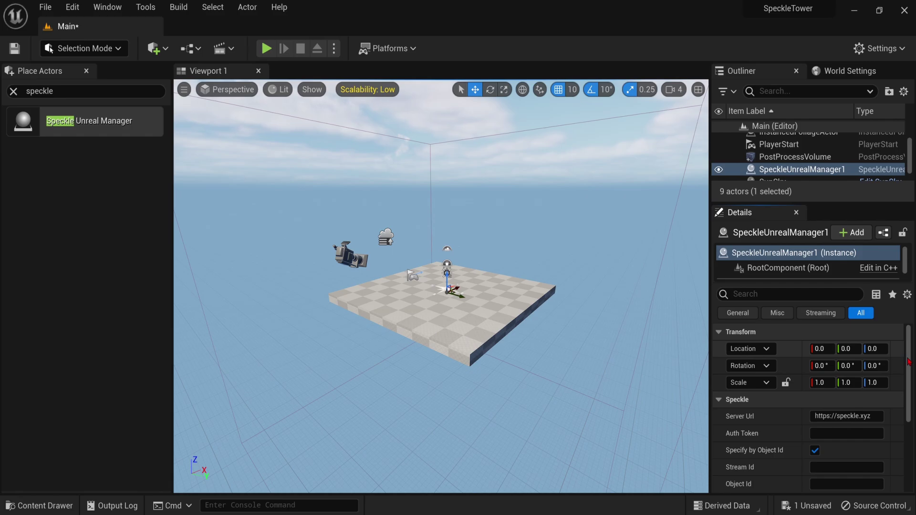
pyautogui.moveTo(912, 370); pyautogui.dragTo(911, 389)
pyautogui.moveTo(843, 366)
pyautogui.mouseDown()
pyautogui.moveTo(821, 389)
pyautogui.moveTo(879, 366)
pyautogui.mouseUp()
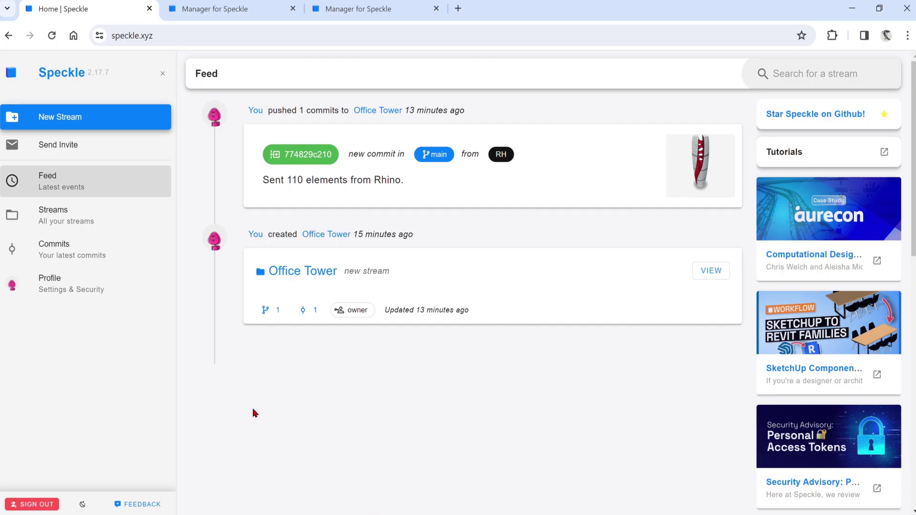
# Step: Start a new personal access token named 'Unreal' from the profile's Access Tokens section
pyautogui.click(144, 294)
pyautogui.scroll(-10, 608, 341)
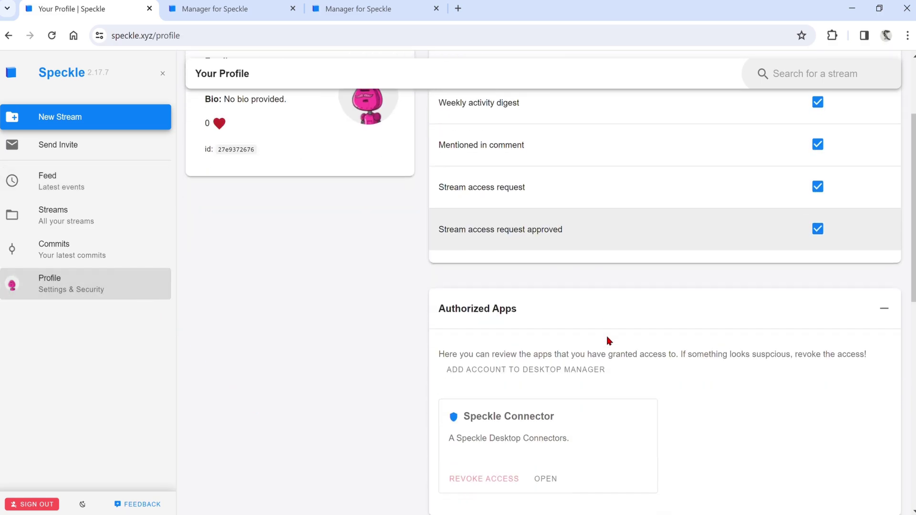
pyautogui.scroll(-3, 609, 341)
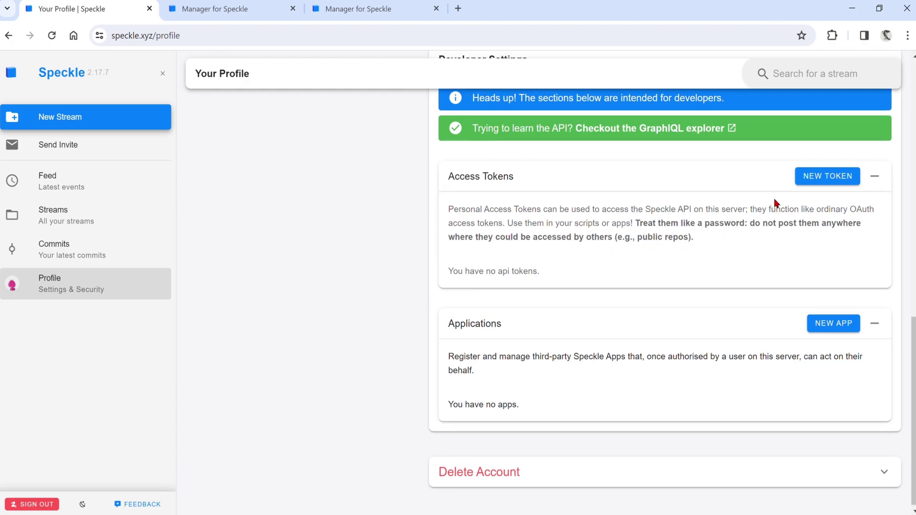
pyautogui.click(803, 179)
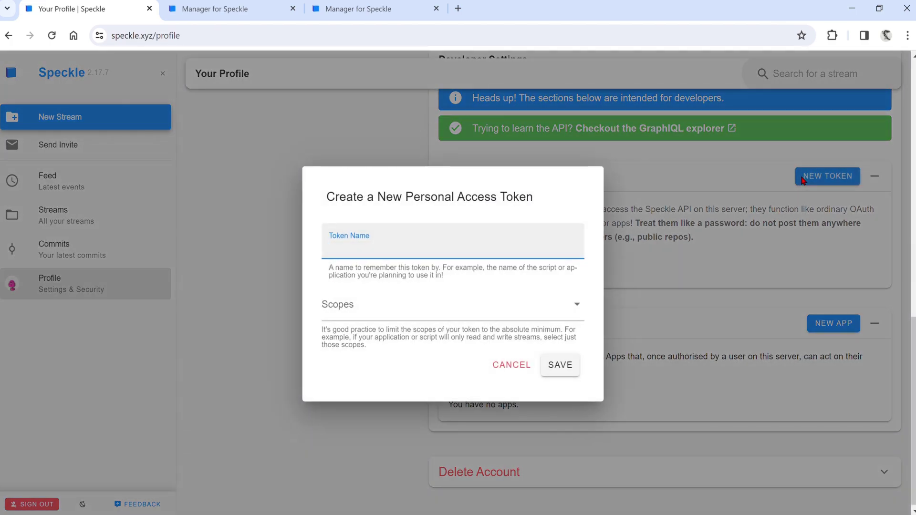
pyautogui.write('Unreal')
# Step: Grant the token streams:read, streams:write, profile:read, profile:email, users:read and server:stats scopes
pyautogui.click(577, 308)
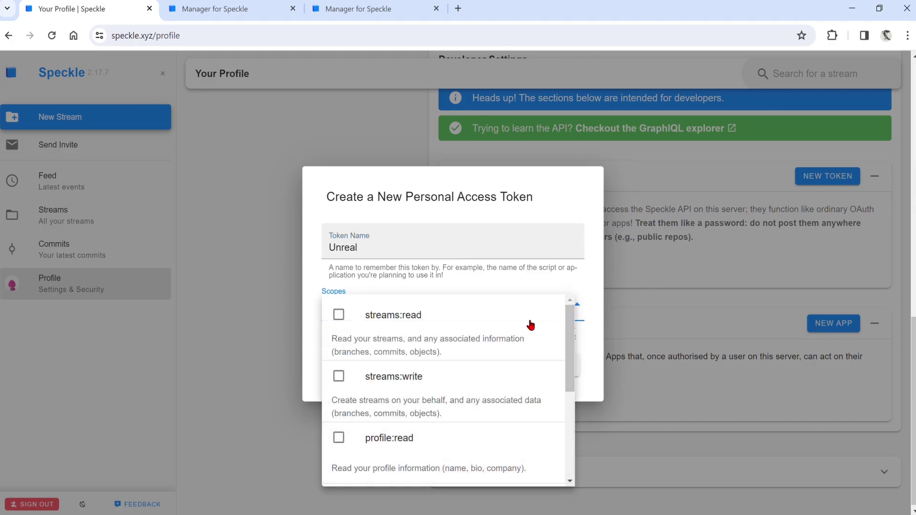
pyautogui.click(339, 315)
pyautogui.click(339, 377)
pyautogui.click(347, 436)
pyautogui.scroll(-2, 344, 432)
pyautogui.click(348, 381)
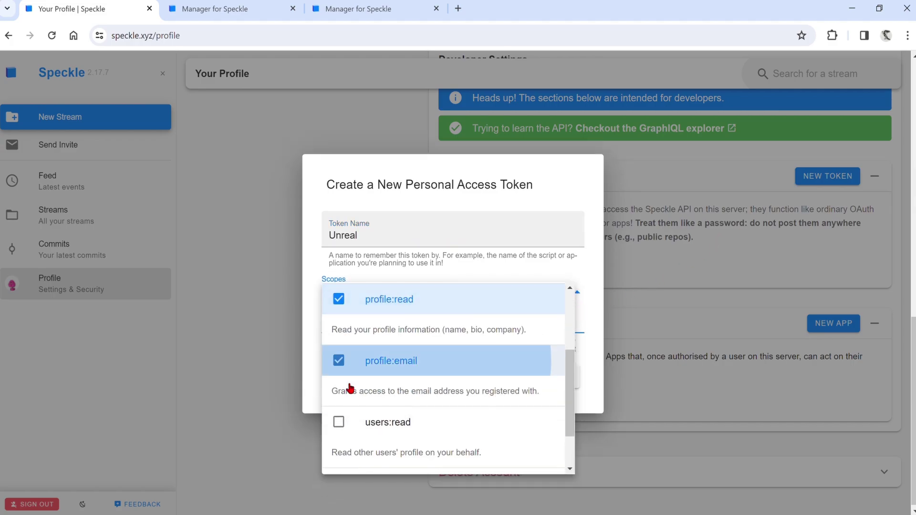
pyautogui.click(350, 422)
pyautogui.scroll(-1, 363, 425)
pyautogui.click(351, 434)
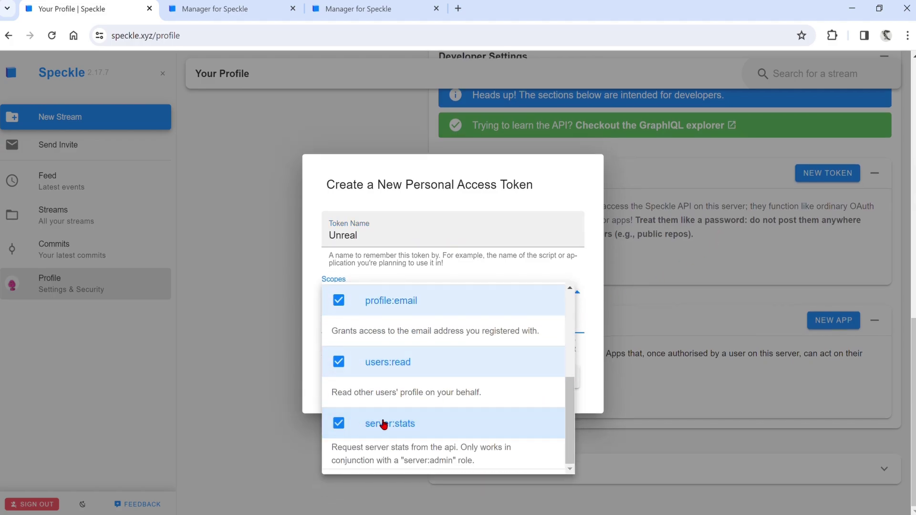
pyautogui.click(603, 377)
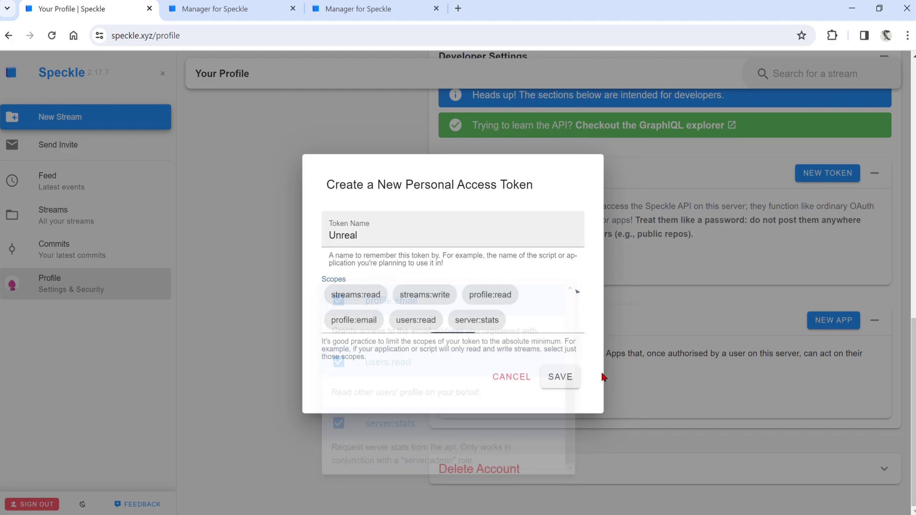
# Step: Save the Unreal token, copy its value and close the token display
pyautogui.click(571, 381)
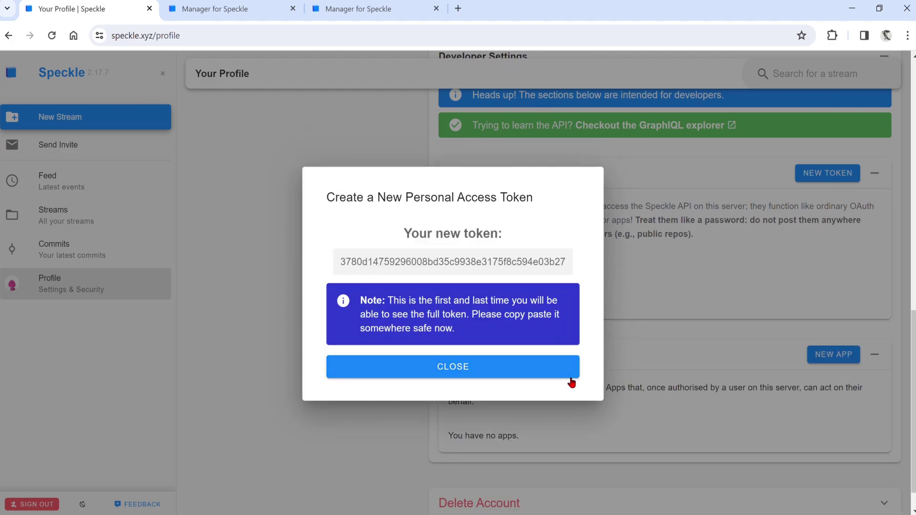
pyautogui.doubleClick(556, 271)
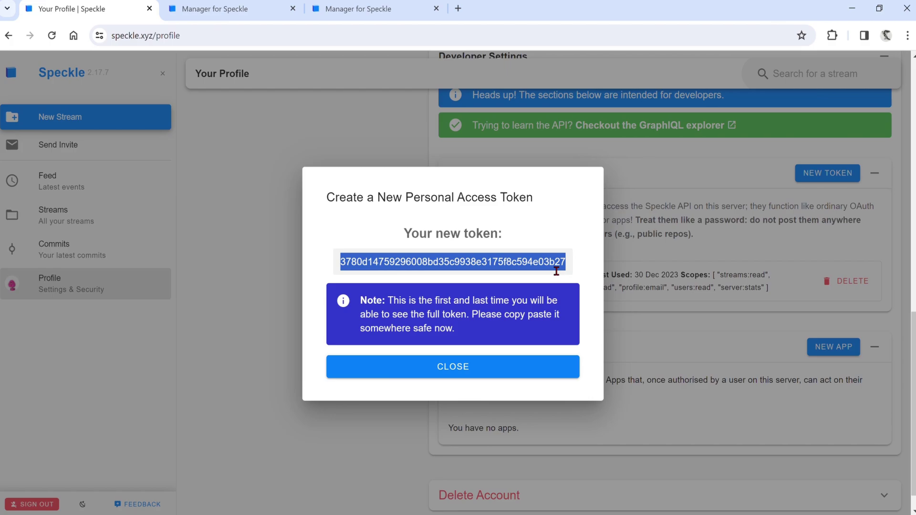
pyautogui.click(538, 339)
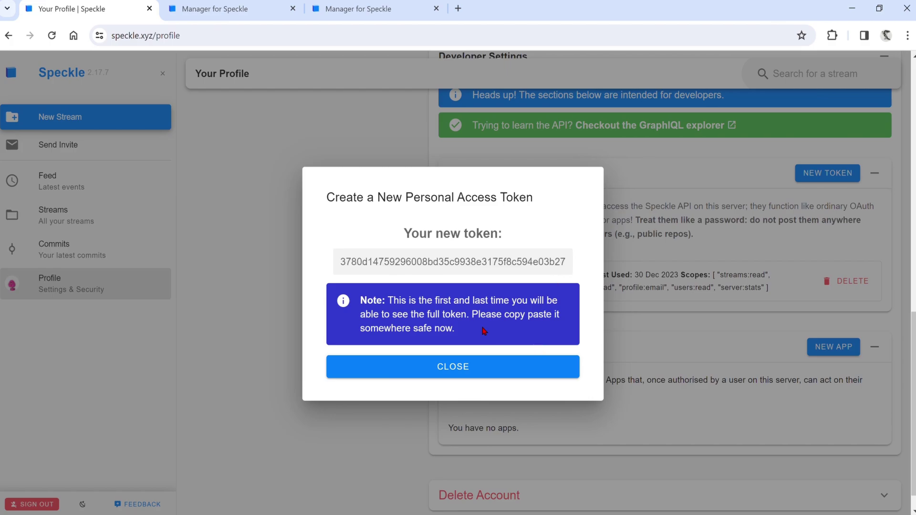
pyautogui.click(508, 365)
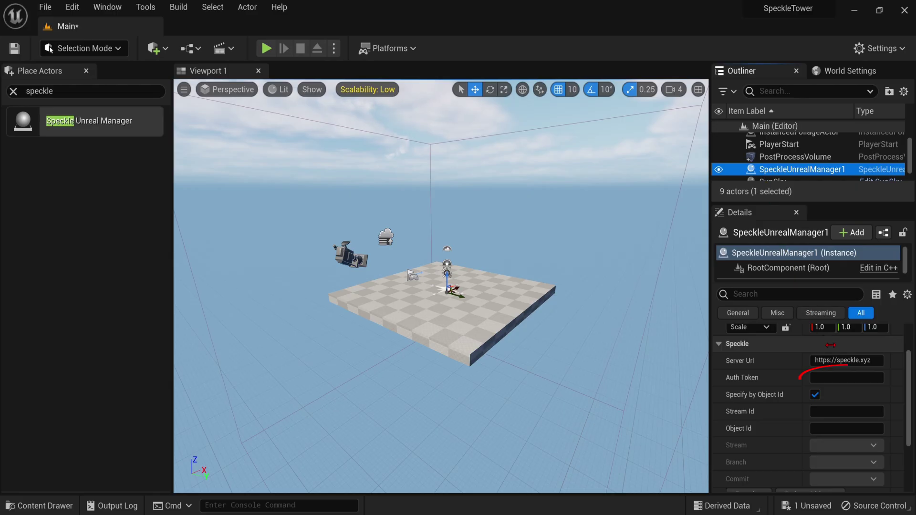
# Step: Paste the copied access token into Auth Token and untick Specify by Object Id
pyautogui.click(840, 379)
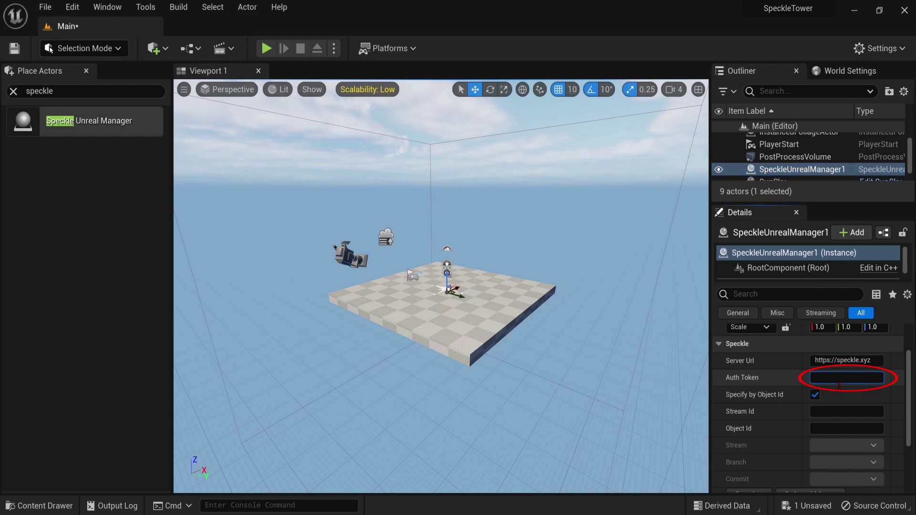
pyautogui.hotkey('ctrl', 'v')
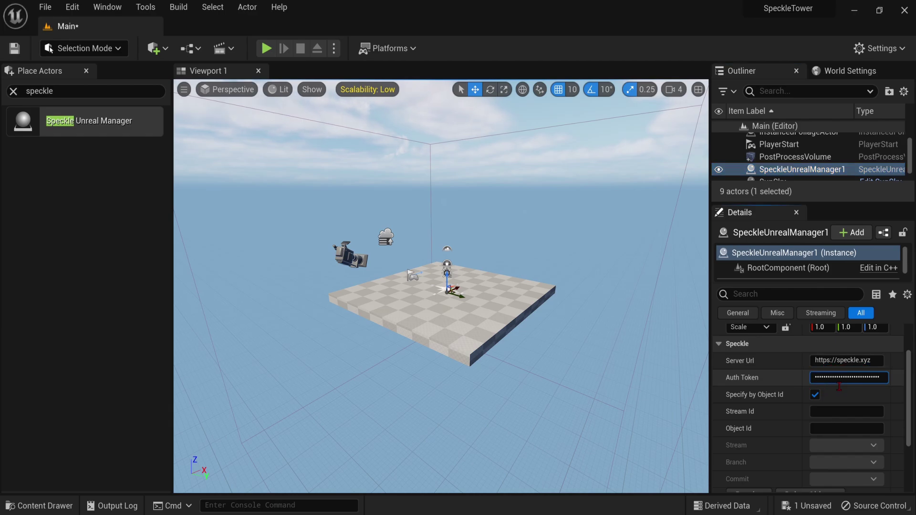
pyautogui.click(835, 418)
pyautogui.click(816, 396)
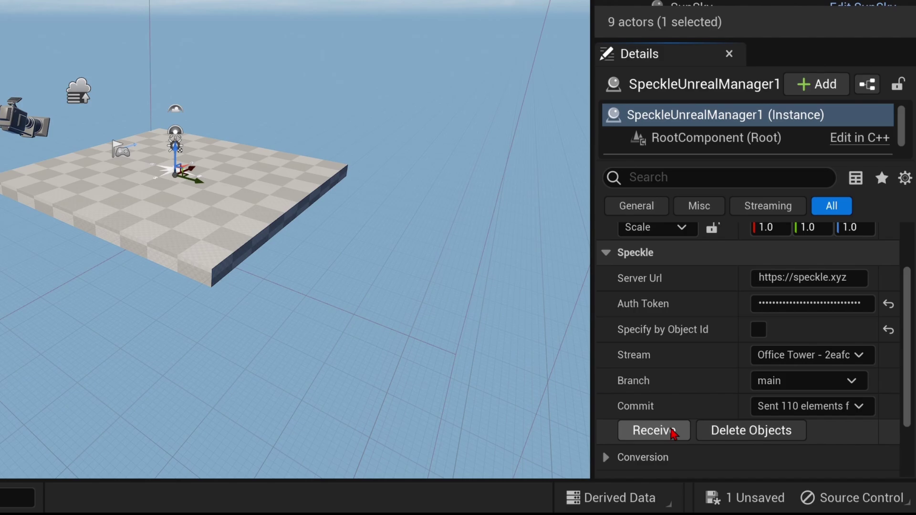
# Step: Receive the main branch's 110-element commit, view the red tower and enlarge the Outliner
pyautogui.click(673, 431)
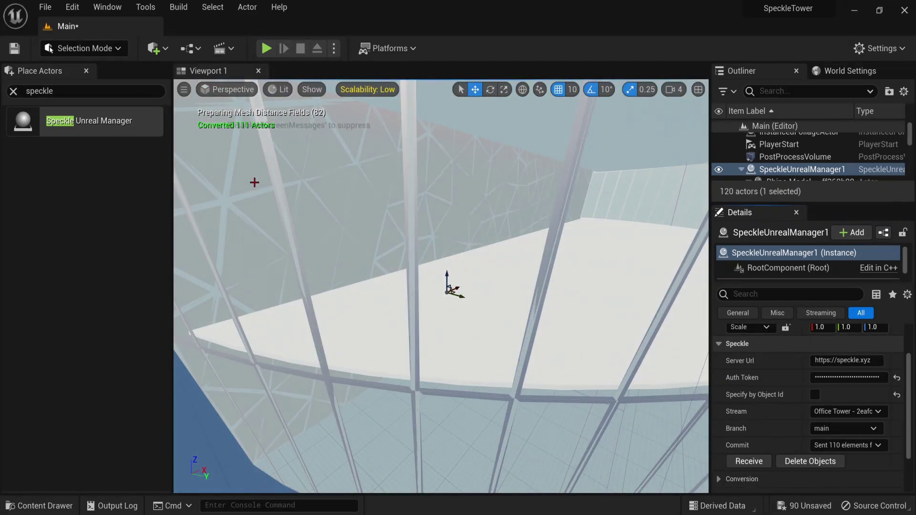
pyautogui.scroll(-10, 401, 272)
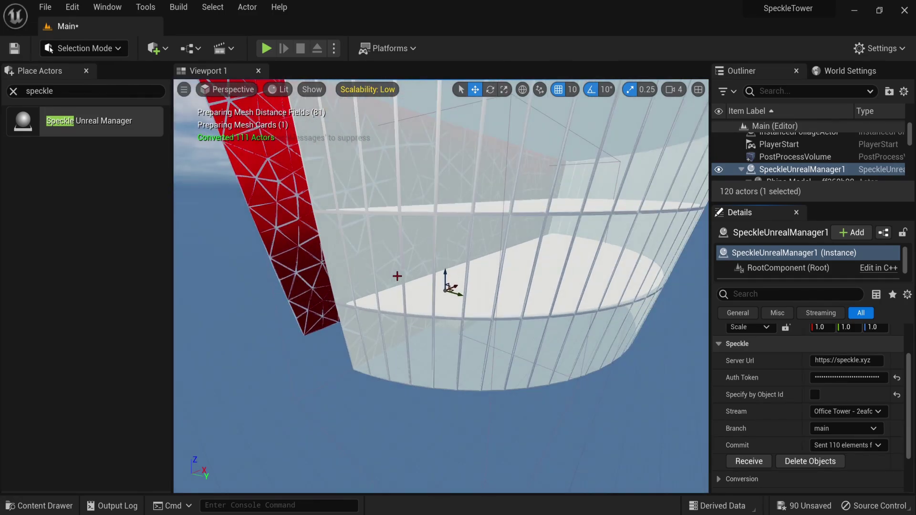
pyautogui.scroll(-10, 428, 397)
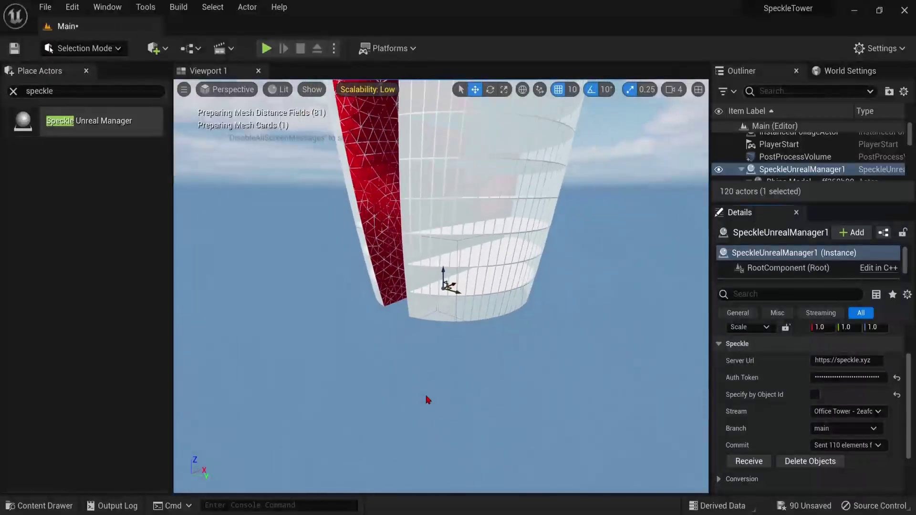
pyautogui.moveTo(428, 400); pyautogui.dragTo(389, 495)
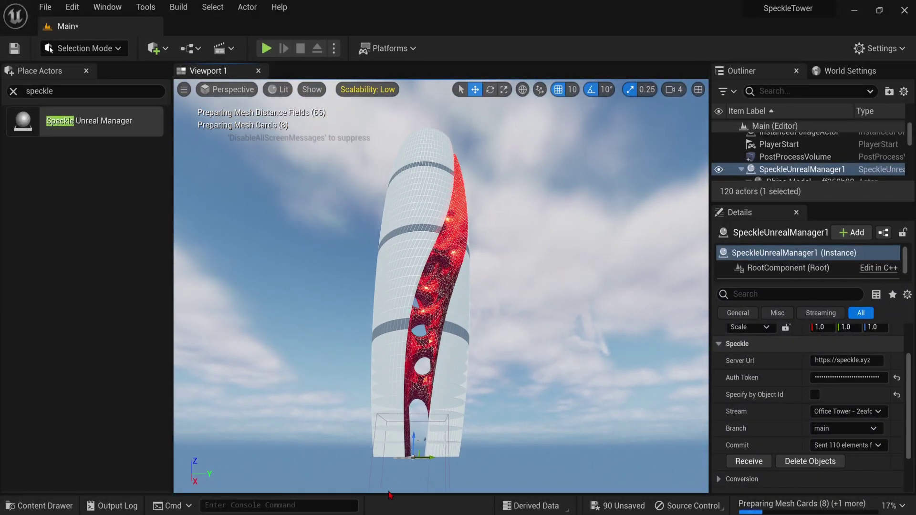
pyautogui.moveTo(429, 461)
pyautogui.mouseDown()
pyautogui.moveTo(602, 464)
pyautogui.moveTo(286, 468)
pyautogui.moveTo(432, 468)
pyautogui.mouseUp()
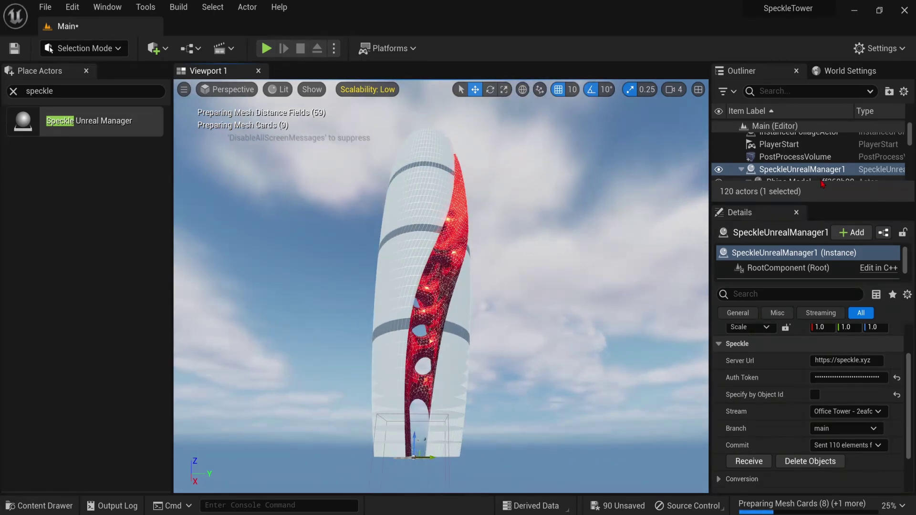
pyautogui.moveTo(824, 204); pyautogui.dragTo(827, 406)
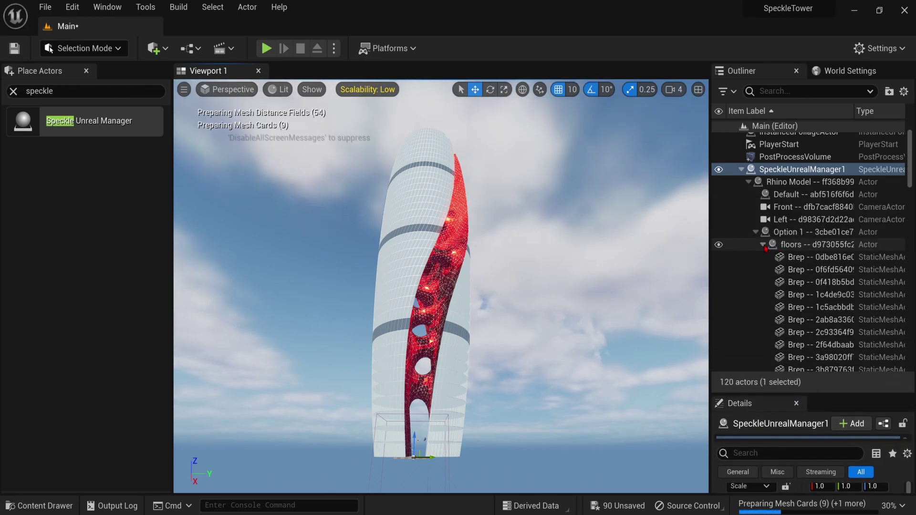
# Step: Toggle floors and glass visibility off and on, collapse SpeckleUnrealManager1, and enlarge Details
pyautogui.click(719, 244)
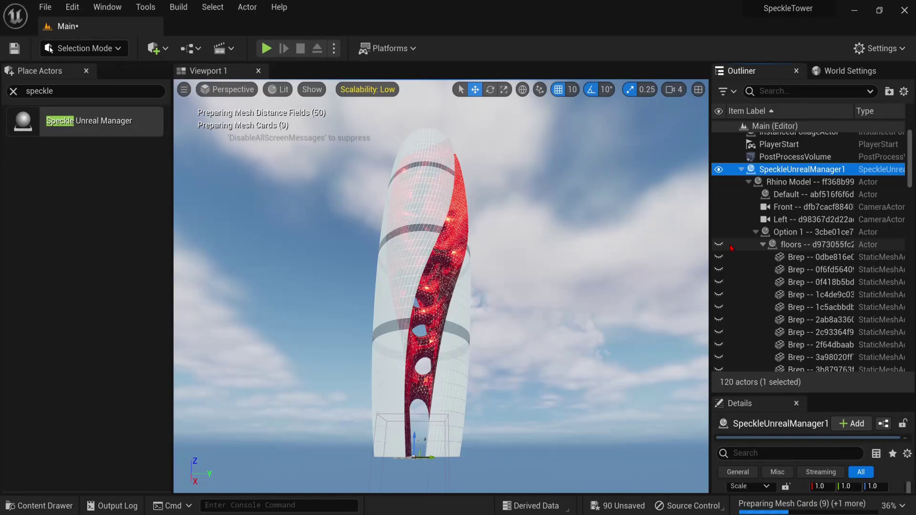
pyautogui.click(719, 244)
pyautogui.click(763, 245)
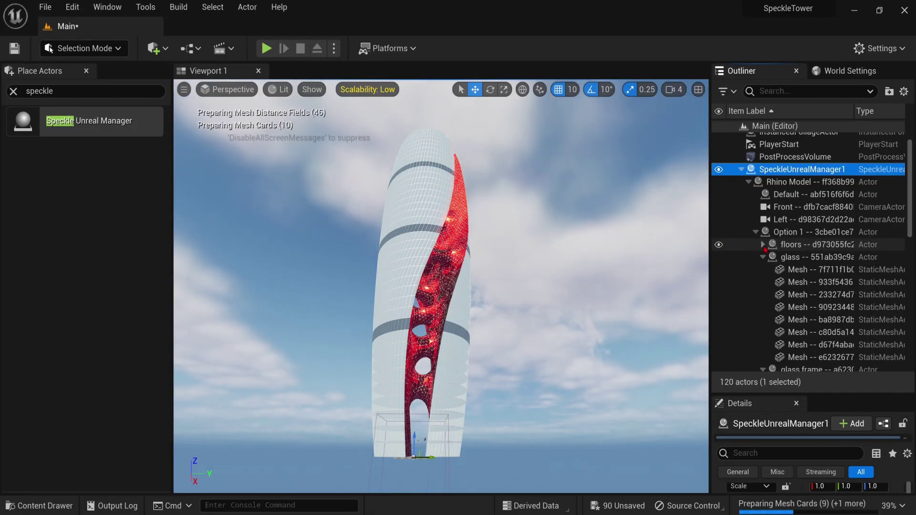
pyautogui.click(763, 257)
pyautogui.click(719, 258)
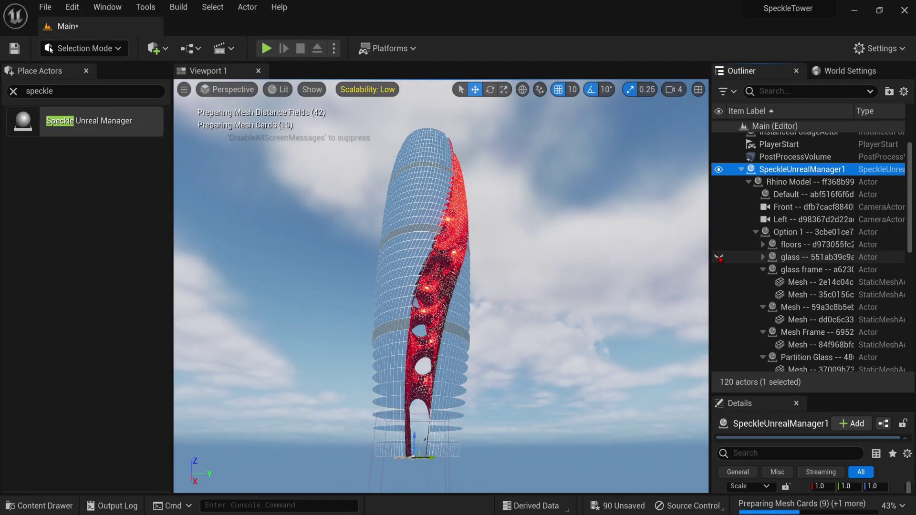
pyautogui.click(719, 257)
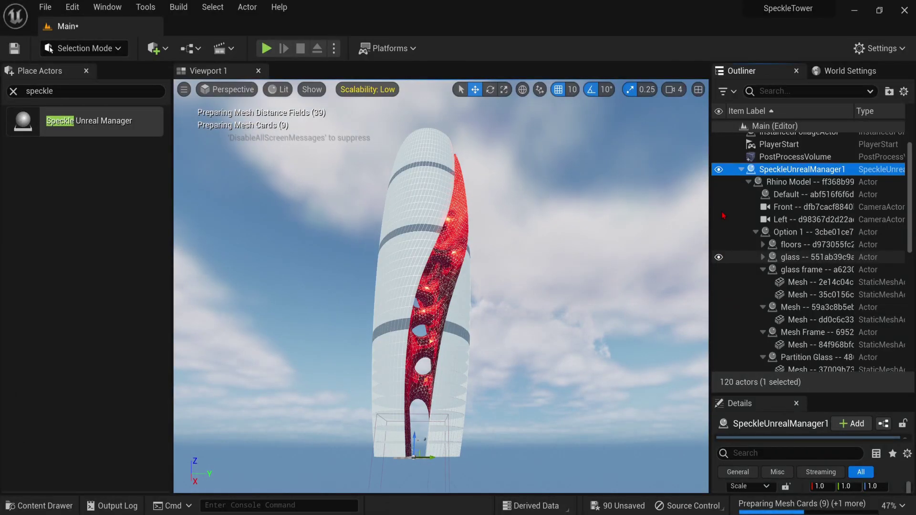
pyautogui.click(741, 170)
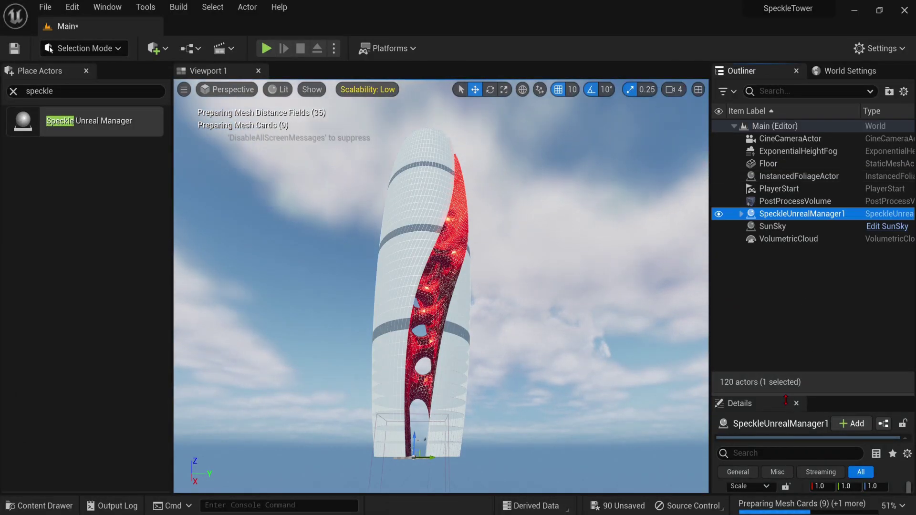
pyautogui.moveTo(789, 396); pyautogui.dragTo(788, 287)
pyautogui.moveTo(789, 286); pyautogui.dragTo(789, 269)
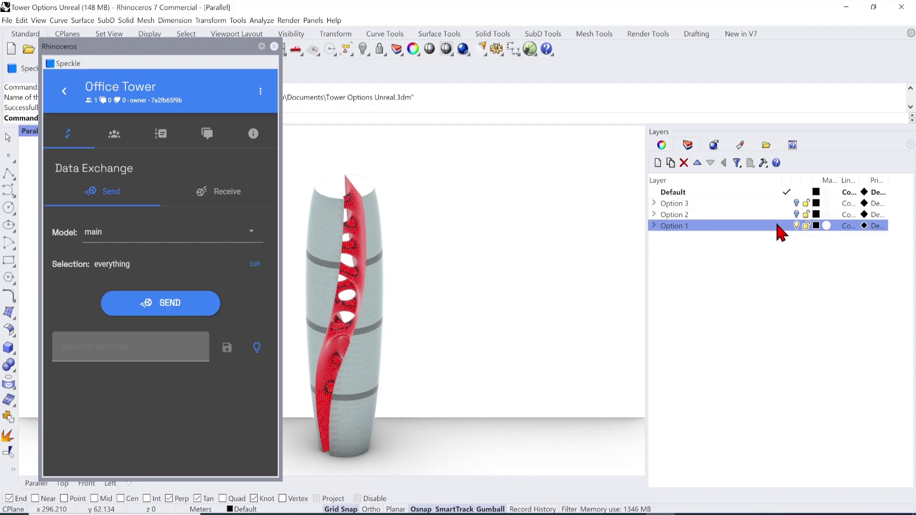
# Step: Show only the blue Option 2 tower and create a 'blue tower' branch
pyautogui.click(797, 225)
pyautogui.click(797, 215)
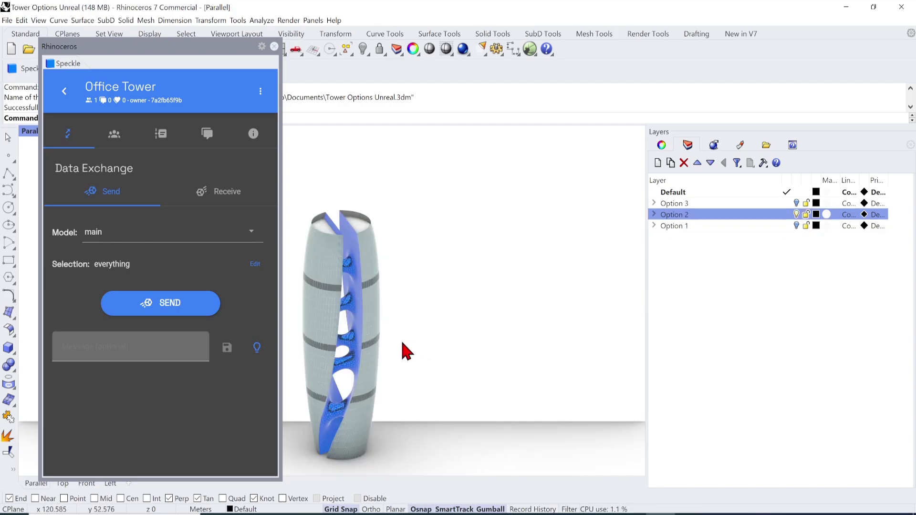
pyautogui.click(243, 236)
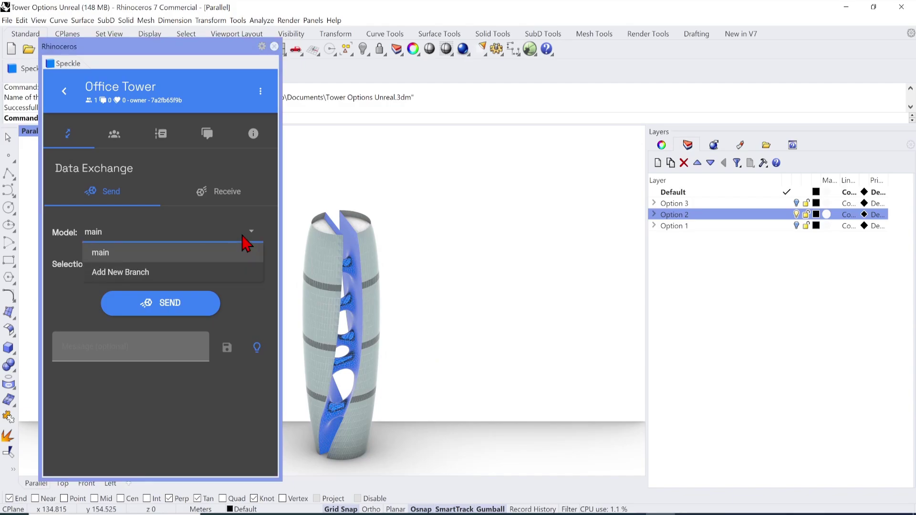
pyautogui.click(152, 274)
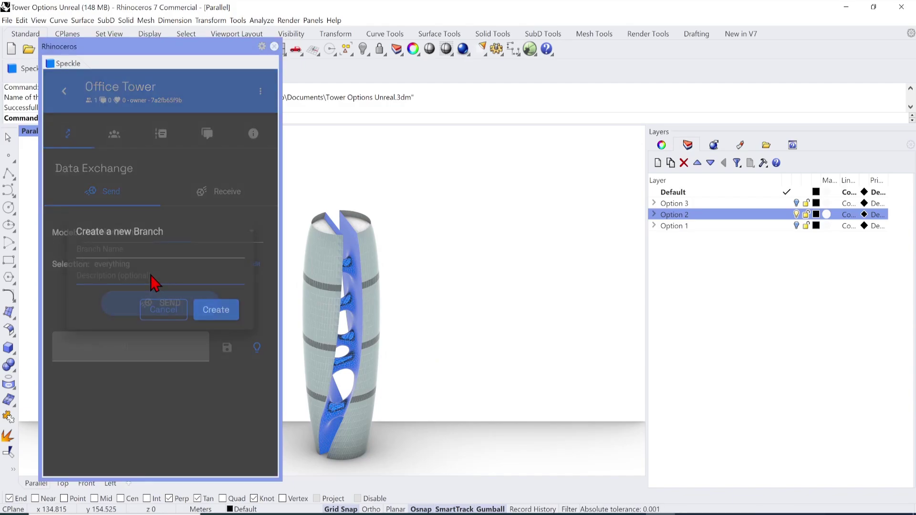
pyautogui.click(129, 249)
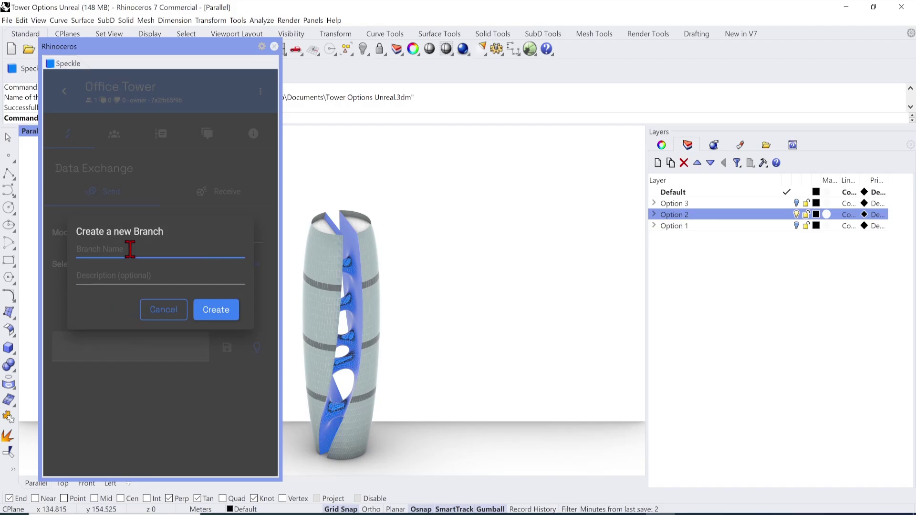
pyautogui.write('blue tower')
pyautogui.click(216, 311)
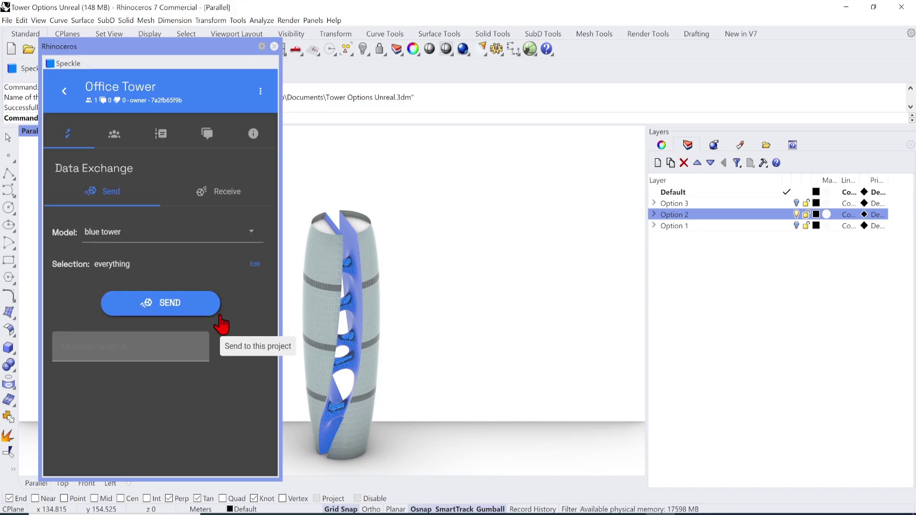
# Step: Keep the send selection on Everything and send the model to blue tower
pyautogui.click(237, 263)
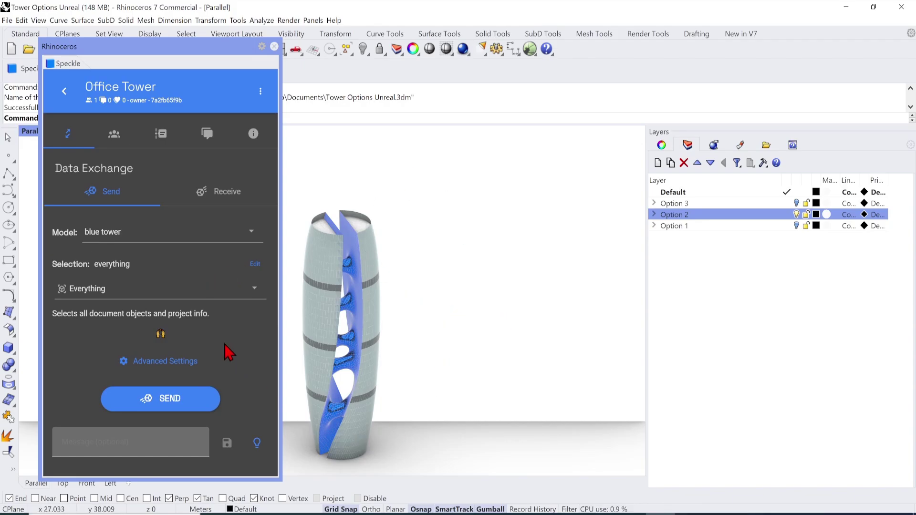
pyautogui.click(195, 291)
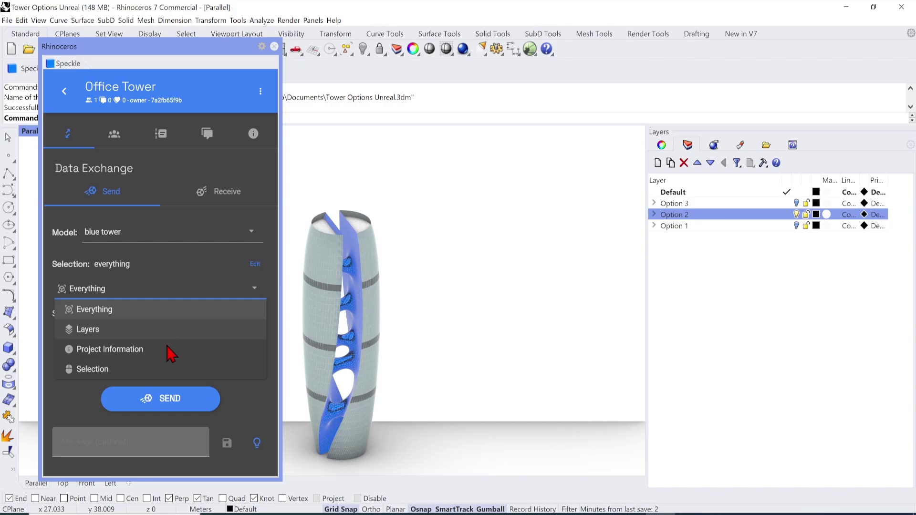
pyautogui.click(148, 321)
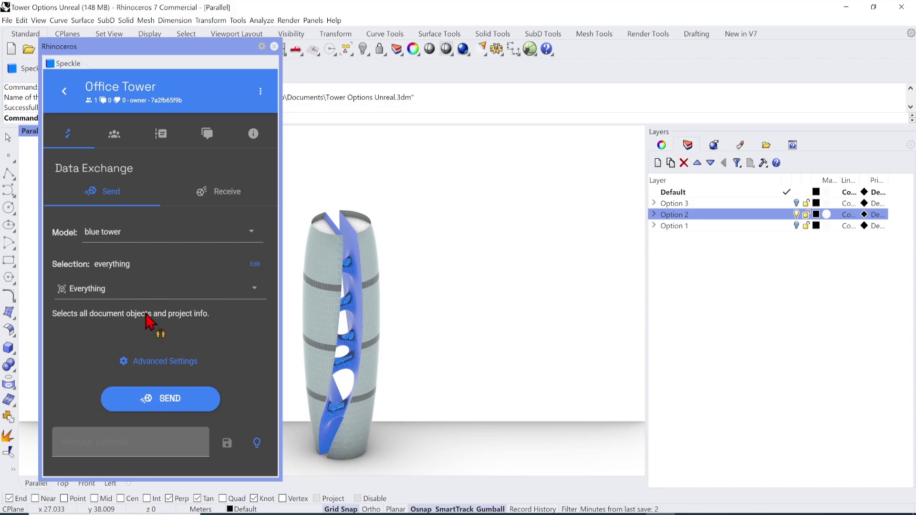
pyautogui.click(176, 403)
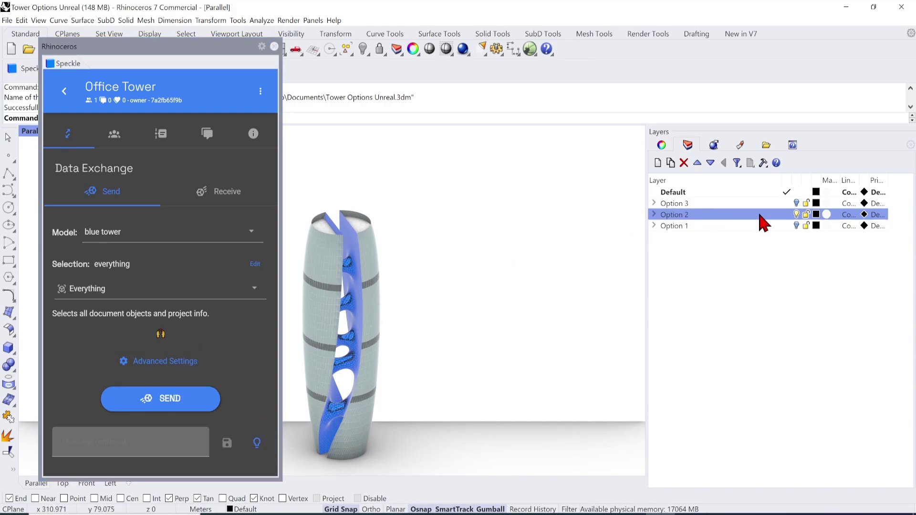
# Step: Hide the Option 2 layer and show the yellow Option 3 tower layer
pyautogui.click(797, 214)
pyautogui.click(796, 203)
pyautogui.click(797, 203)
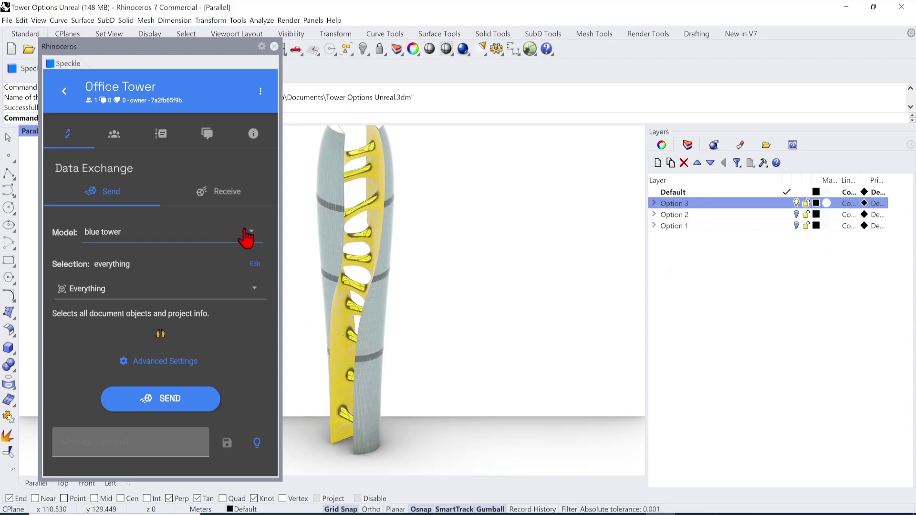
# Step: Create a new branch named 'yellow tower' in the Office Tower stream
pyautogui.click(250, 233)
pyautogui.click(223, 293)
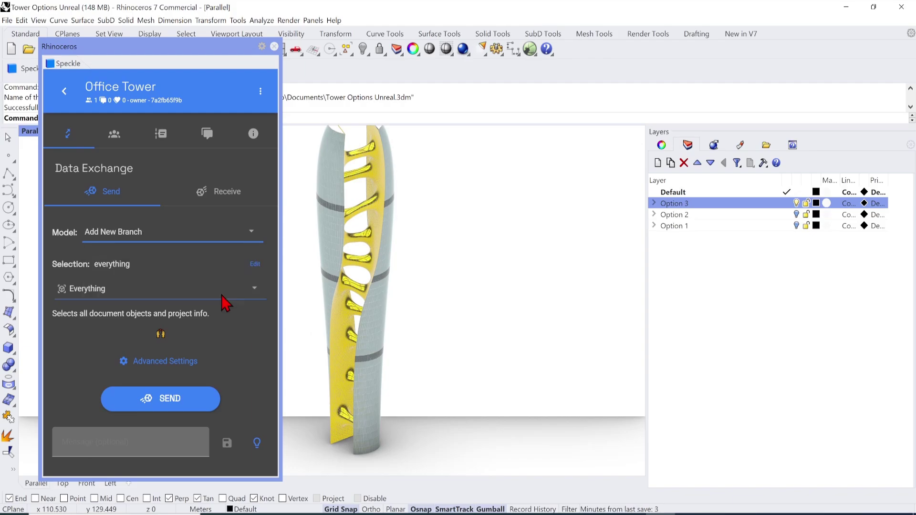
pyautogui.click(182, 250)
pyautogui.write('yellow tower')
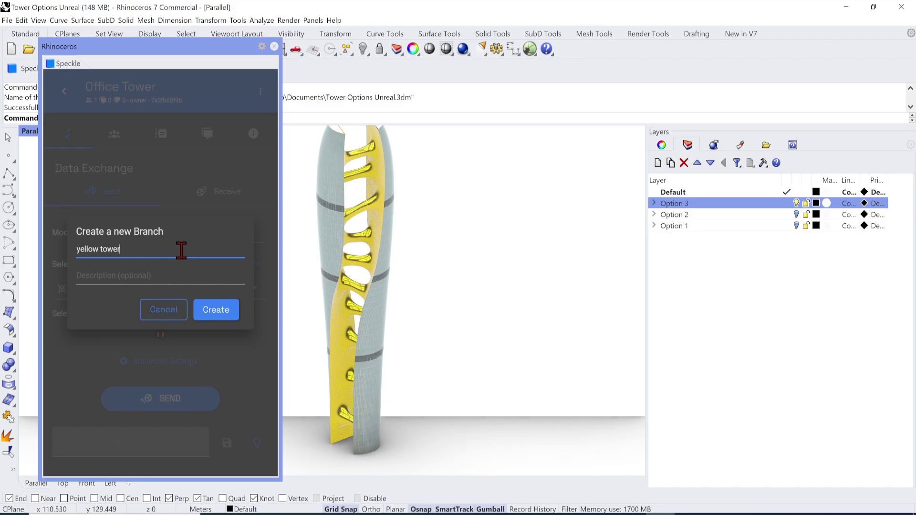
pyautogui.click(210, 313)
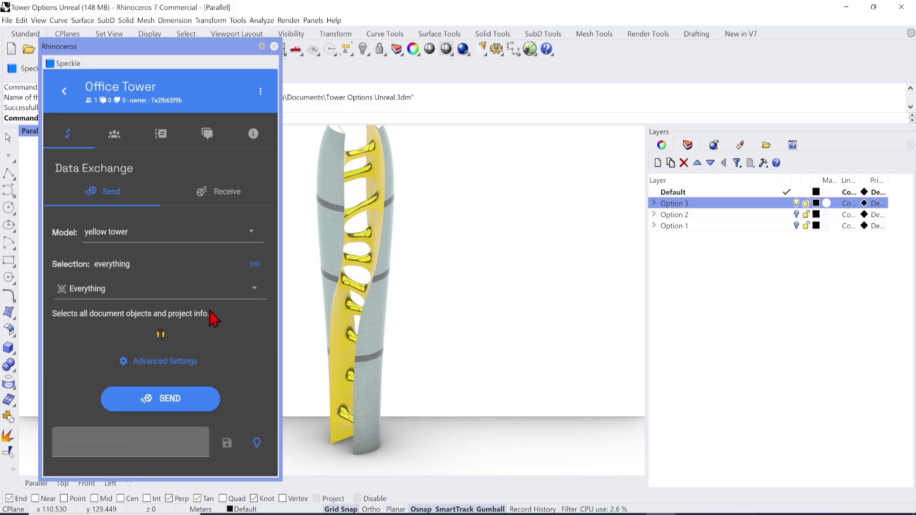
# Step: Send the model to yellow tower and confirm the branch appears in the list
pyautogui.click(177, 404)
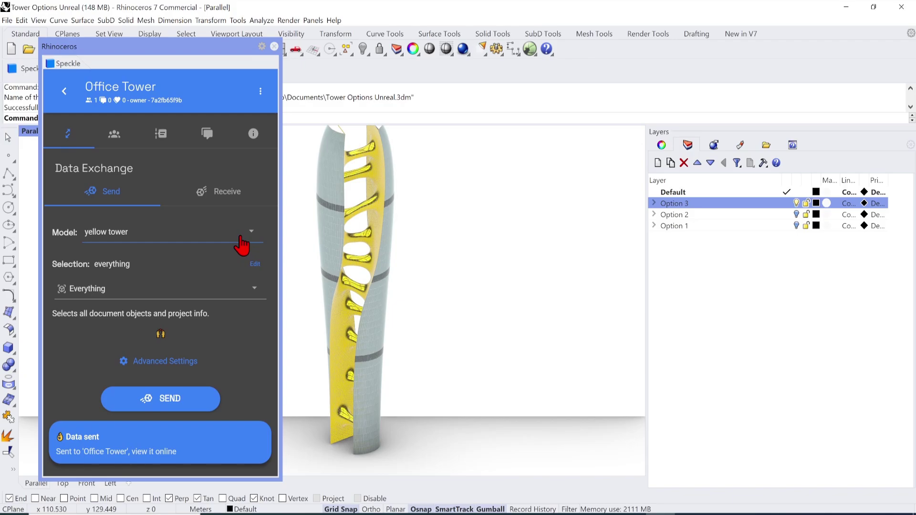
pyautogui.click(241, 238)
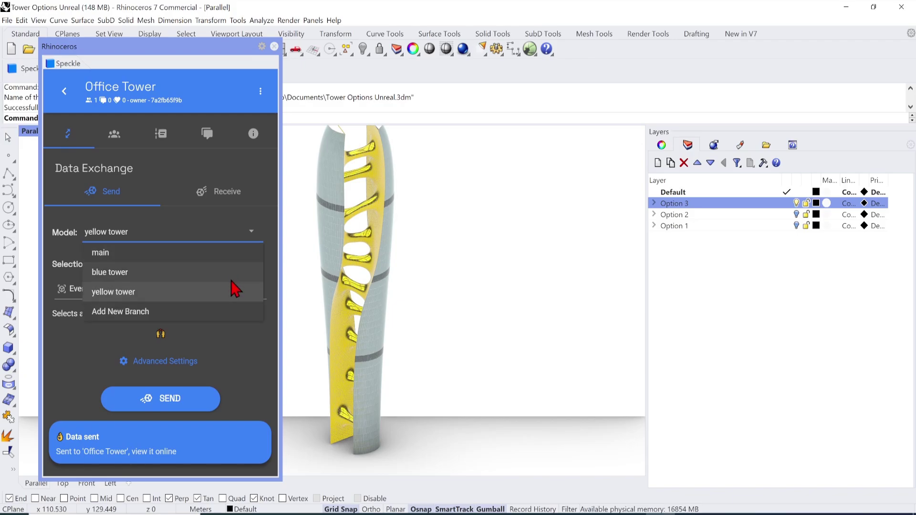
pyautogui.click(273, 234)
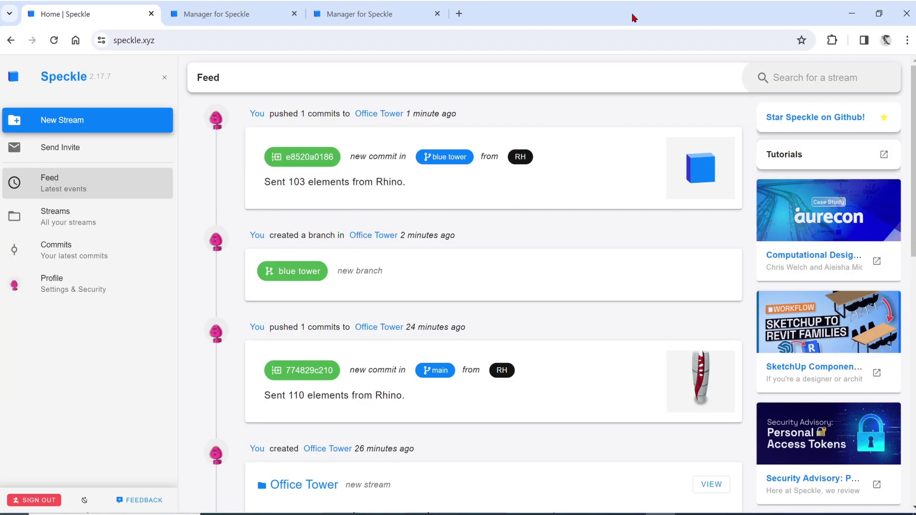
# Step: Reload the Speckle Feed and scroll through the commits to the new 134-element one
pyautogui.click(55, 40)
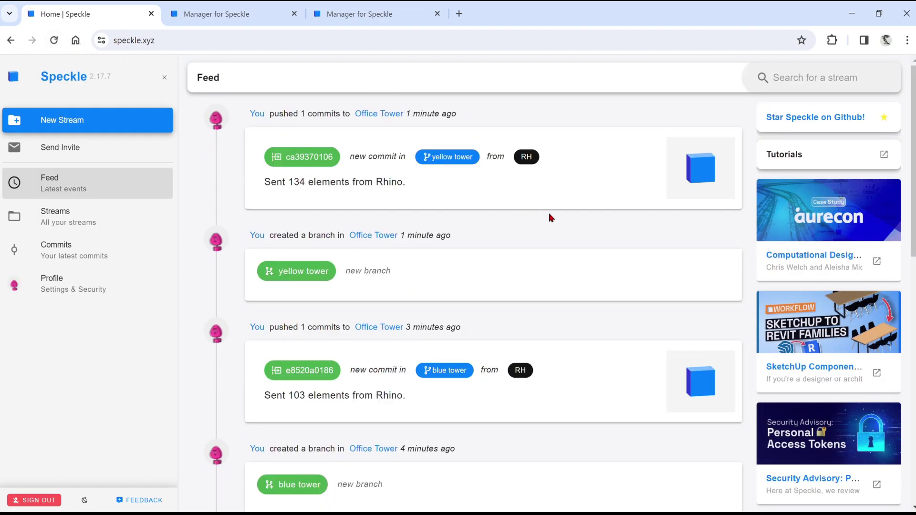
pyautogui.scroll(-1, 426, 187)
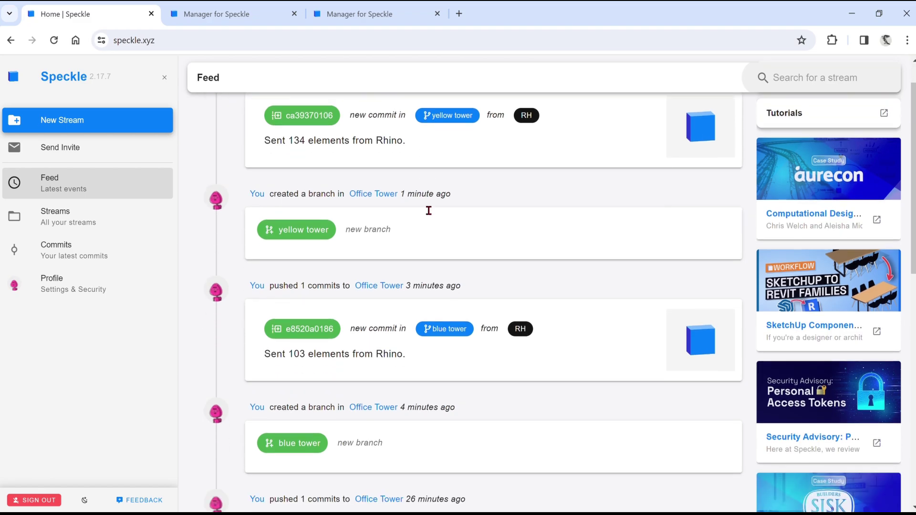
pyautogui.scroll(-2, 419, 232)
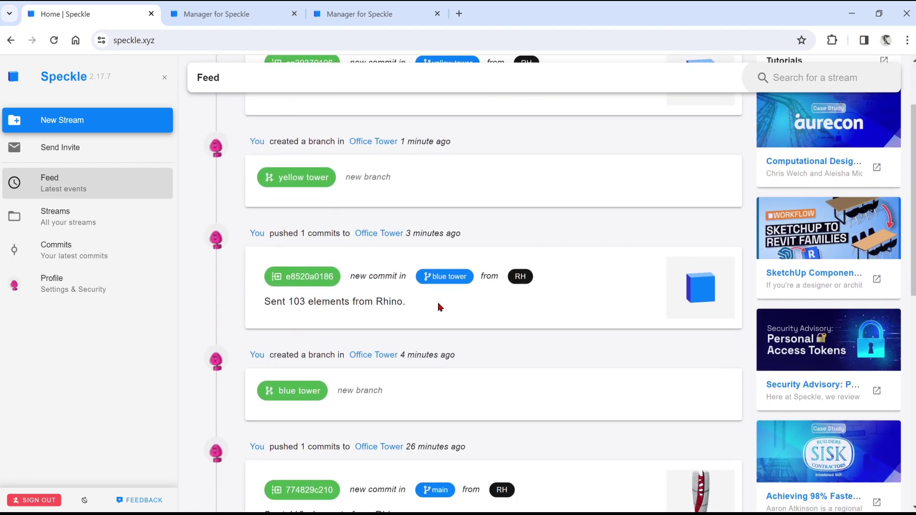
pyautogui.scroll(-2, 443, 366)
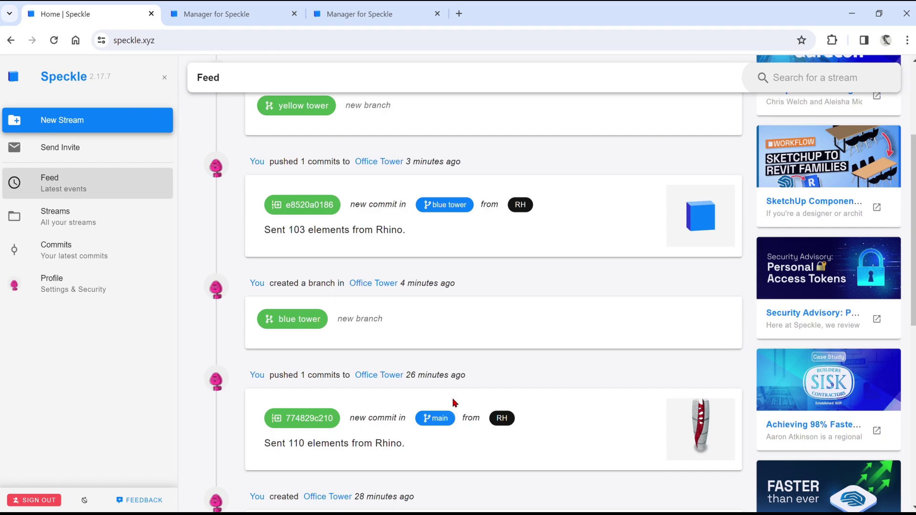
pyautogui.scroll(4, 451, 358)
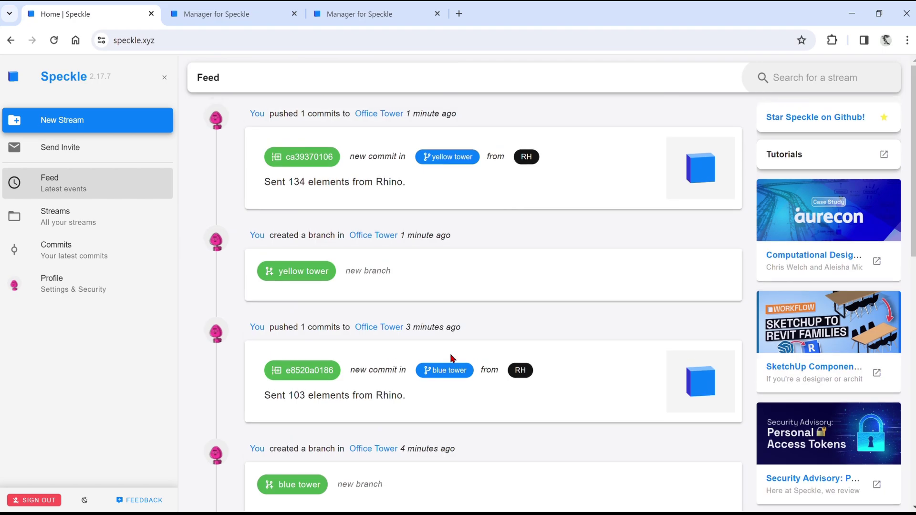
# Step: Open the Office Tower stream from the Streams list and look over its branches
pyautogui.click(90, 222)
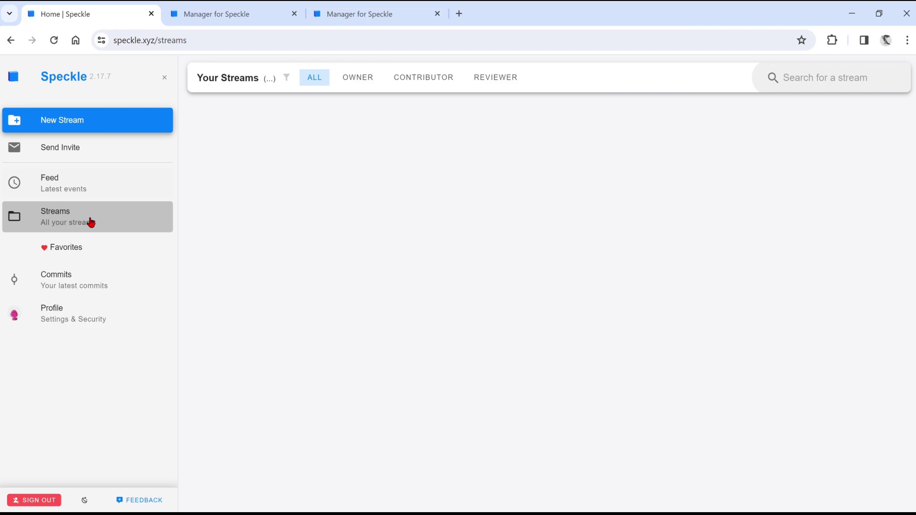
pyautogui.click(262, 170)
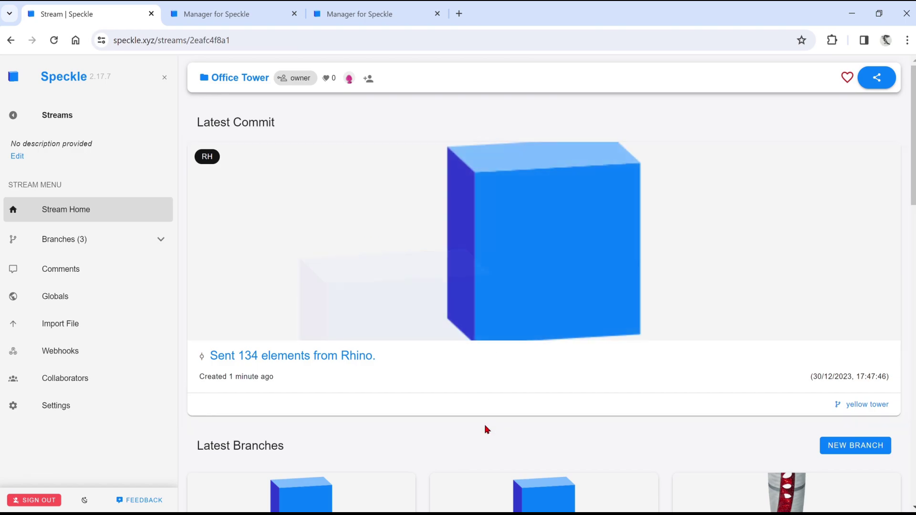
pyautogui.scroll(-4, 477, 430)
pyautogui.scroll(2, 487, 430)
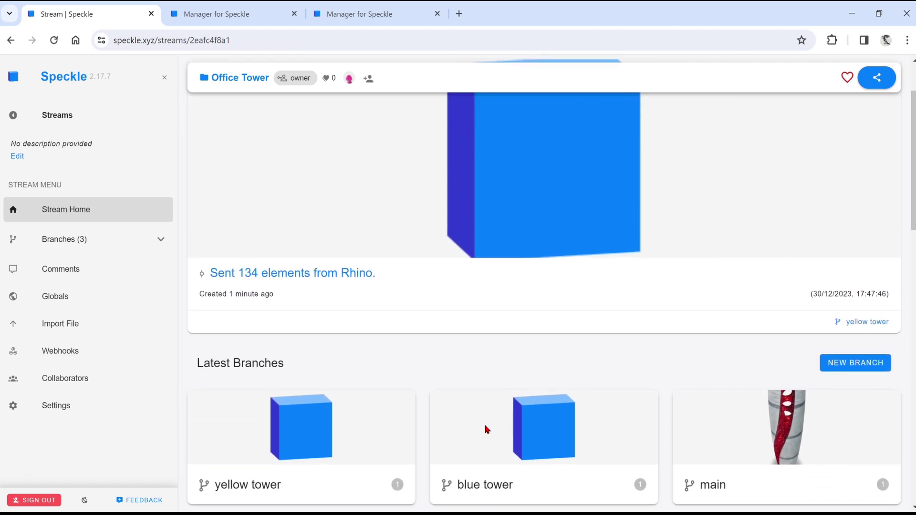
pyautogui.scroll(-1, 557, 343)
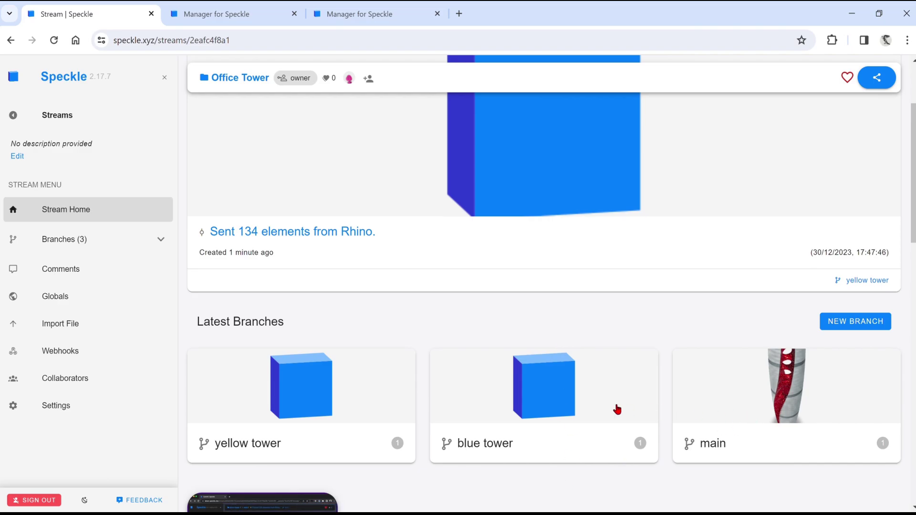
# Step: View the blue tower branch's commit in 3D, inspect the tower, then go back
pyautogui.click(591, 408)
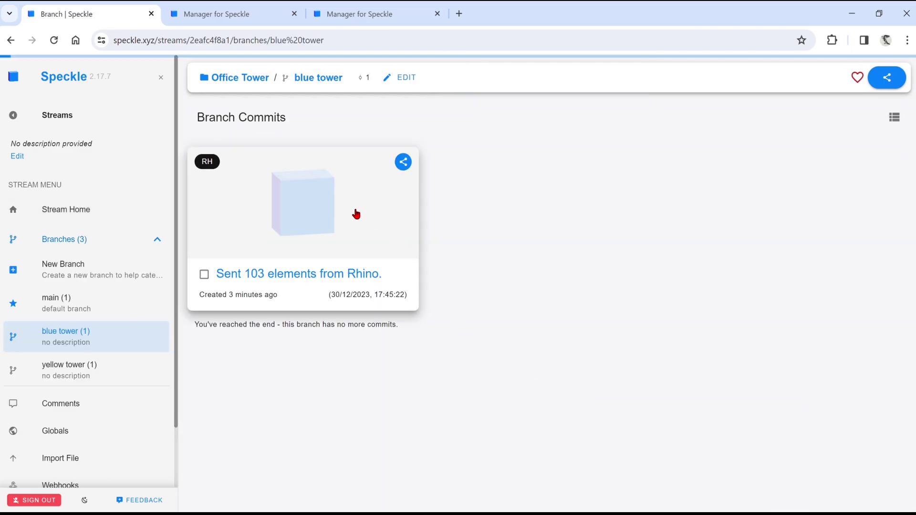
pyautogui.click(354, 213)
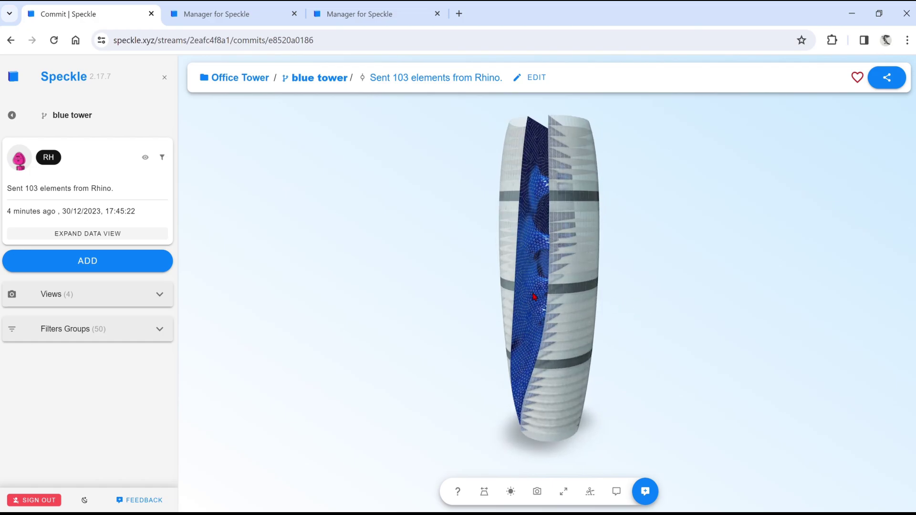
pyautogui.click(533, 294)
pyautogui.click(425, 304)
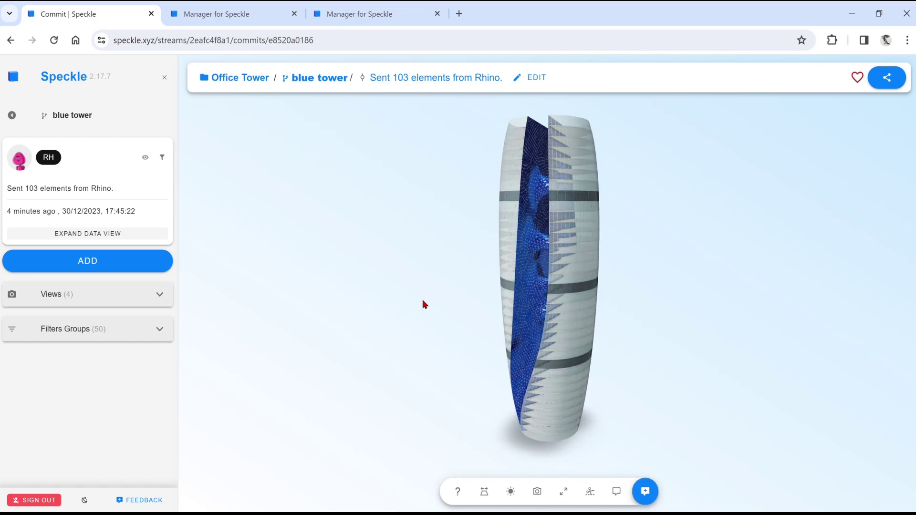
pyautogui.click(12, 116)
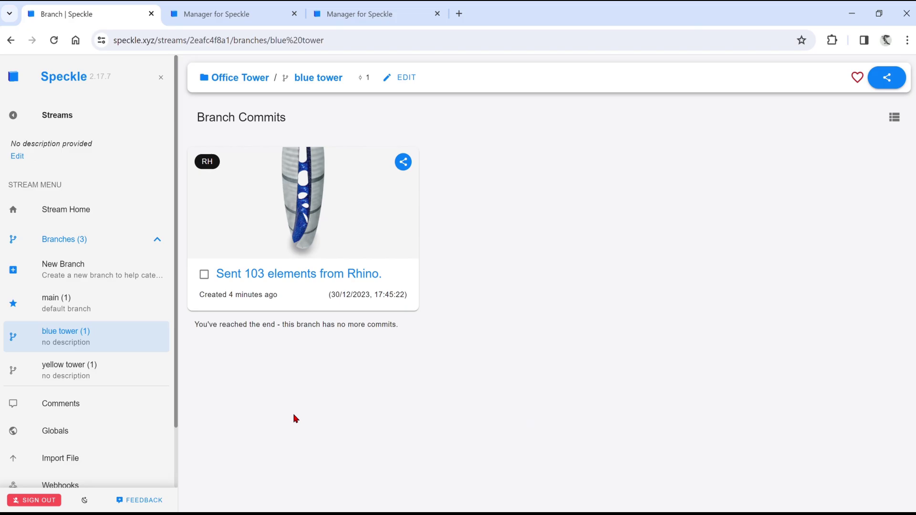
# Step: Open the yellow tower branch's commit in the 3D viewer and orbit around it
pyautogui.click(90, 244)
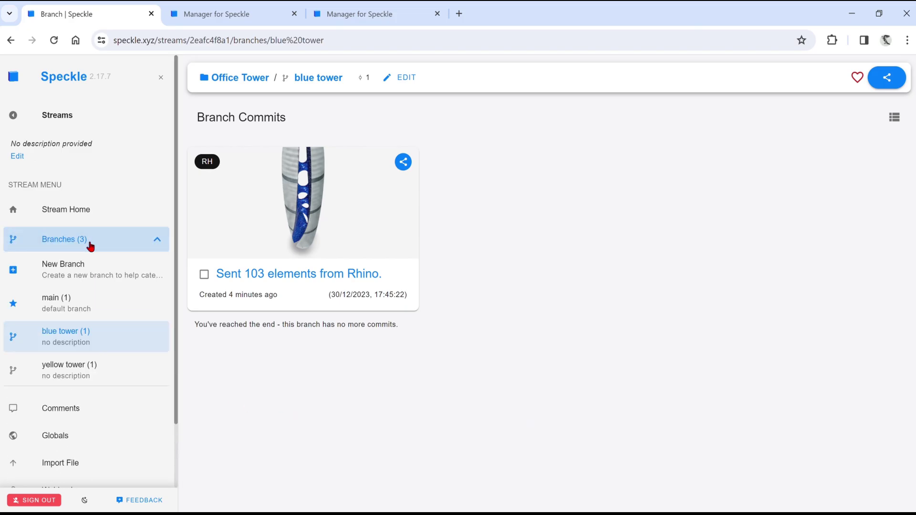
pyautogui.click(117, 370)
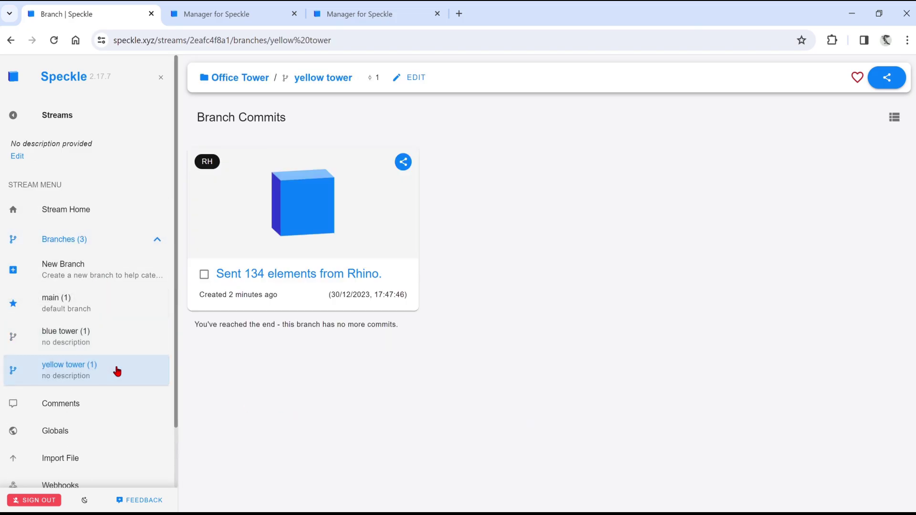
pyautogui.click(208, 246)
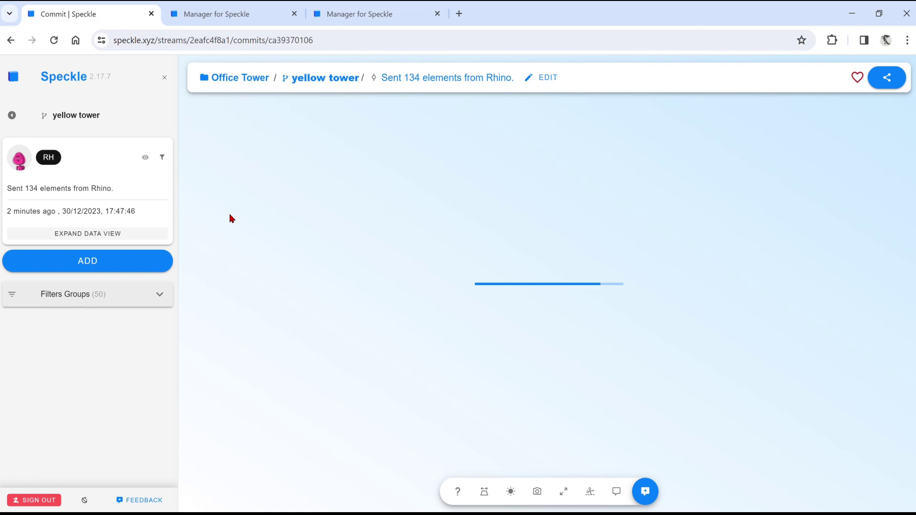
pyautogui.moveTo(231, 217); pyautogui.dragTo(378, 289)
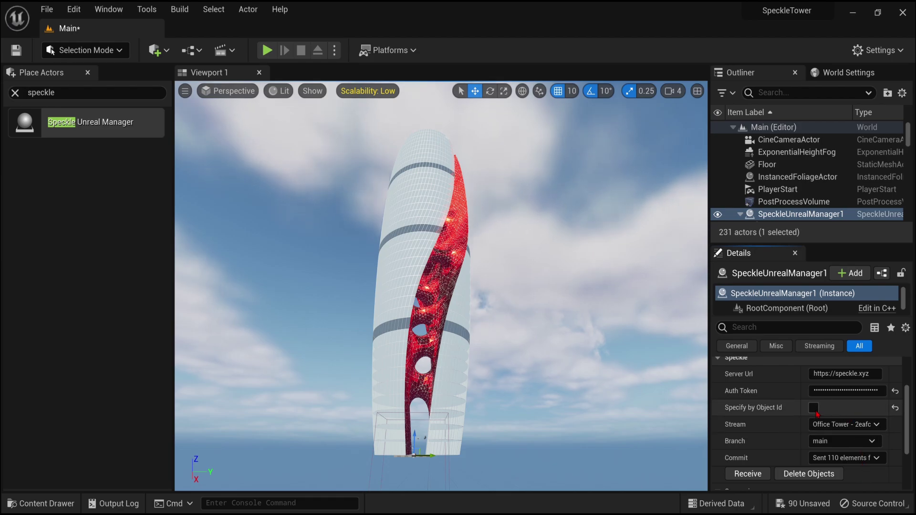
# Step: Delete the received red tower and switch the manager to the blue tower branch
pyautogui.click(834, 477)
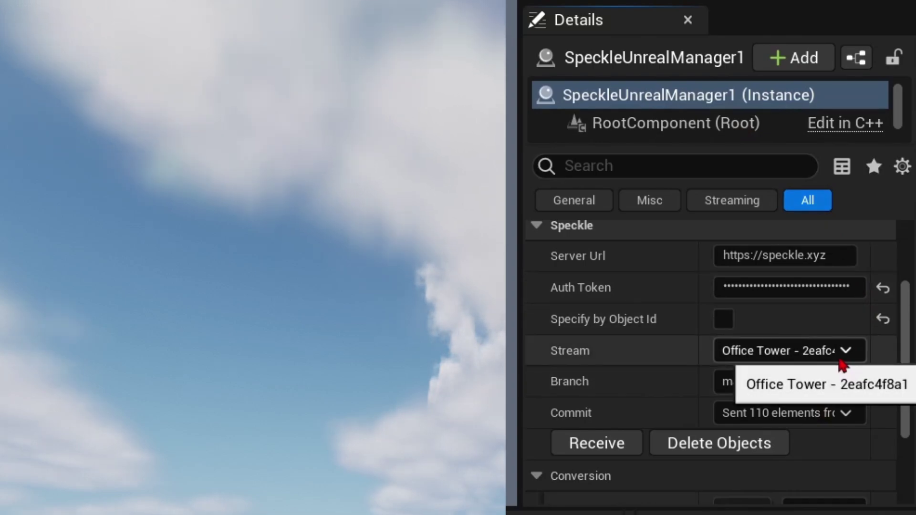
pyautogui.click(839, 386)
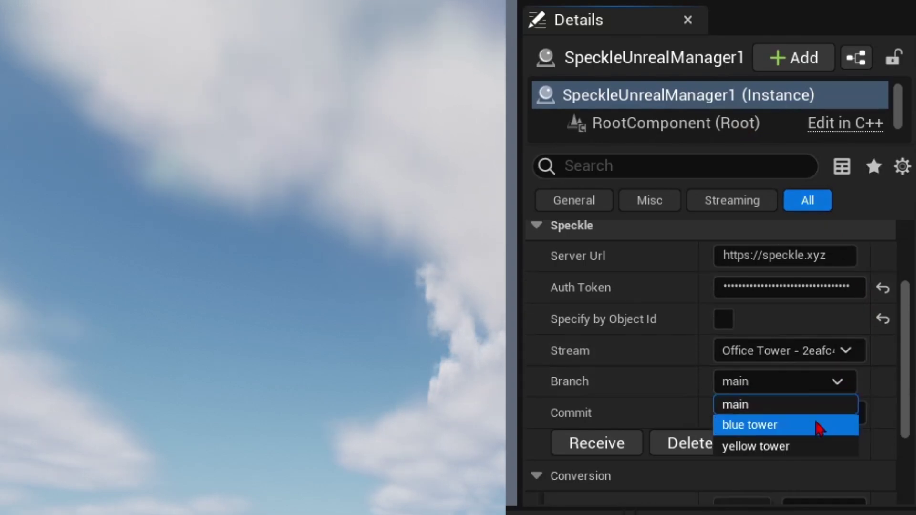
pyautogui.click(818, 426)
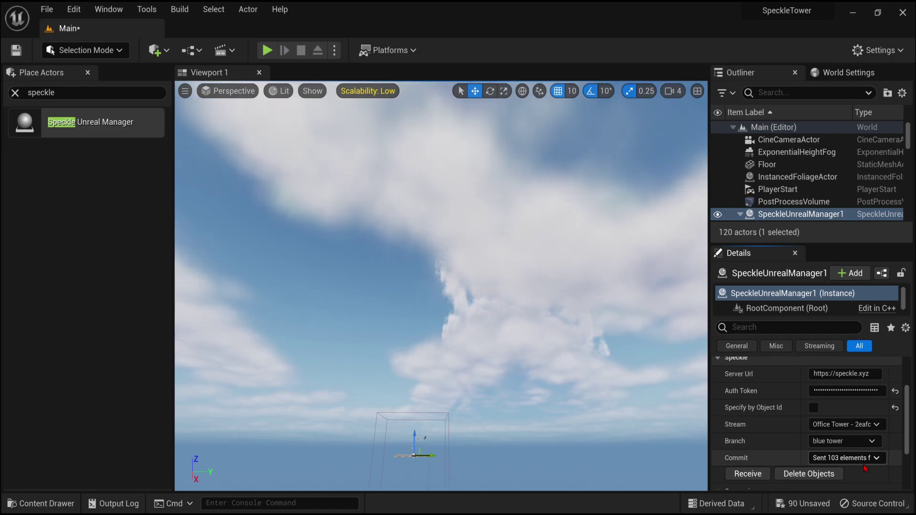
# Step: Receive the blue tower, inspect it in the viewport, then delete its objects
pyautogui.click(763, 475)
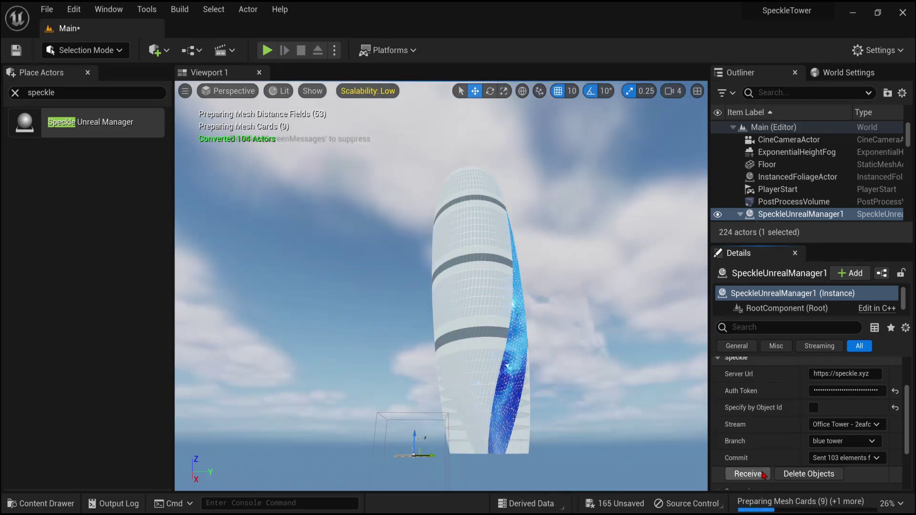
pyautogui.moveTo(430, 286); pyautogui.dragTo(405, 277, button='right')
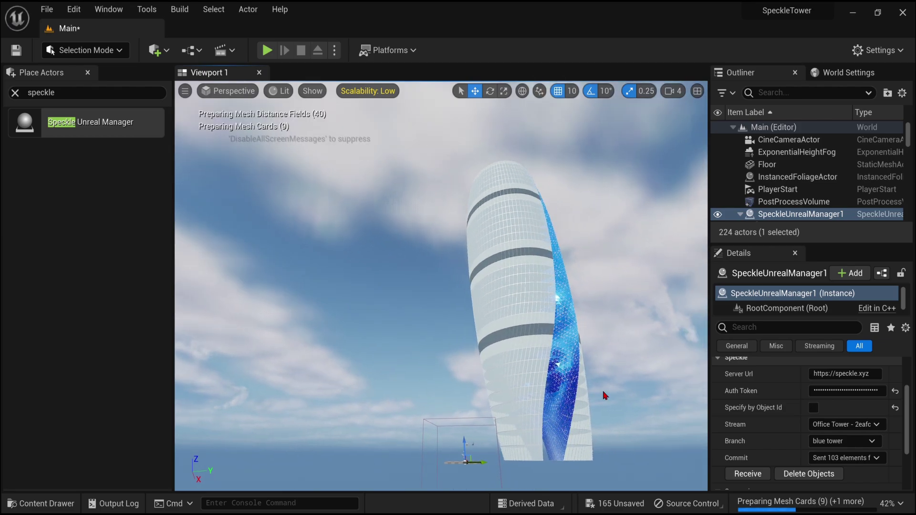
pyautogui.click(799, 475)
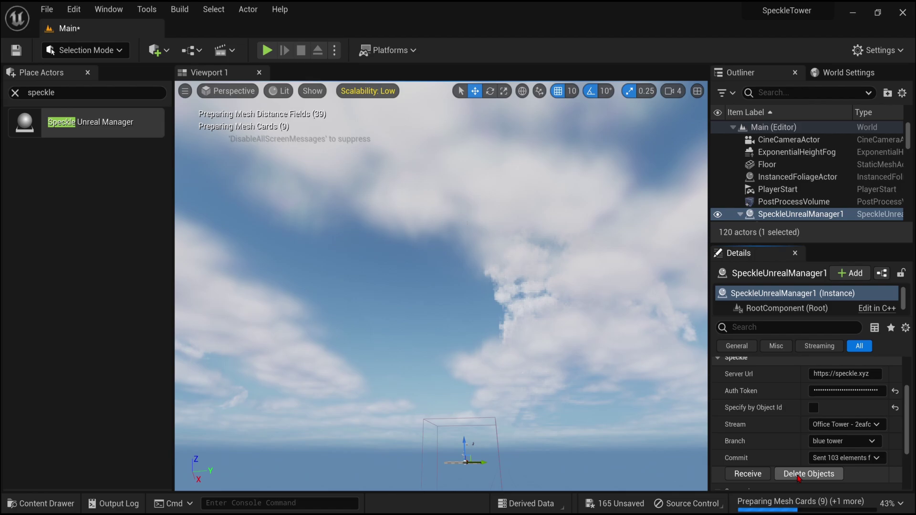
# Step: Receive the yellow tower branch, shift it left, and set SunSky solar time to about 7
pyautogui.click(873, 441)
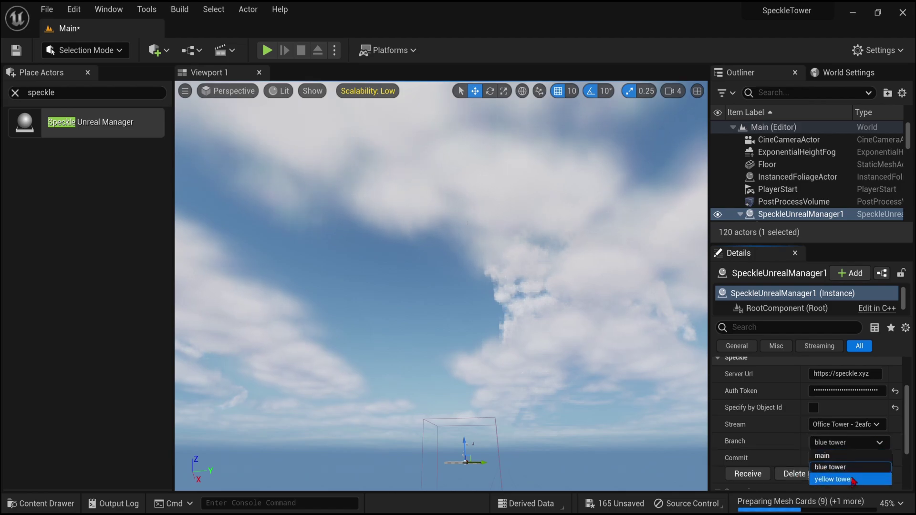
pyautogui.click(854, 479)
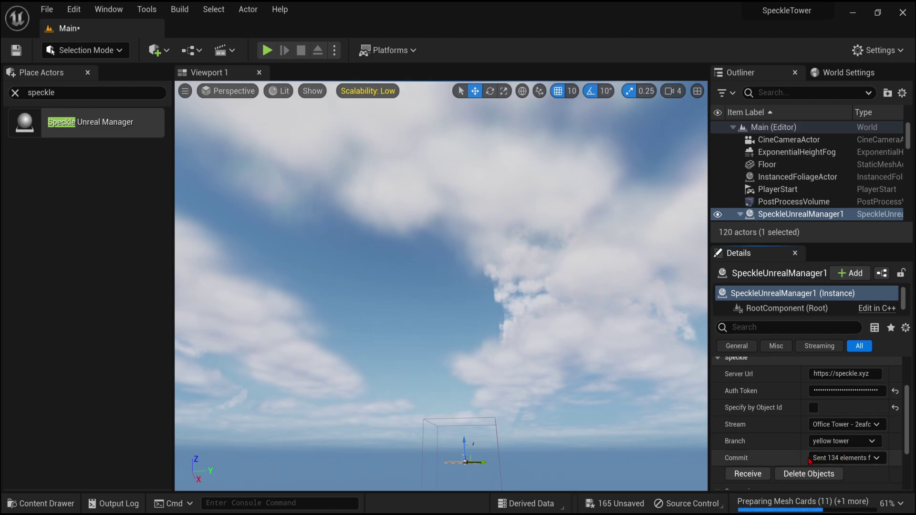
pyautogui.click(762, 478)
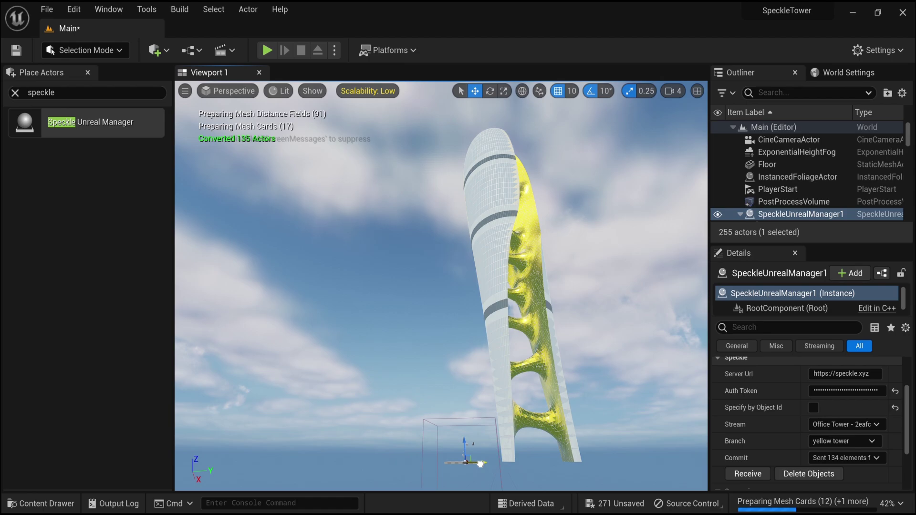
pyautogui.moveTo(477, 470); pyautogui.dragTo(341, 456)
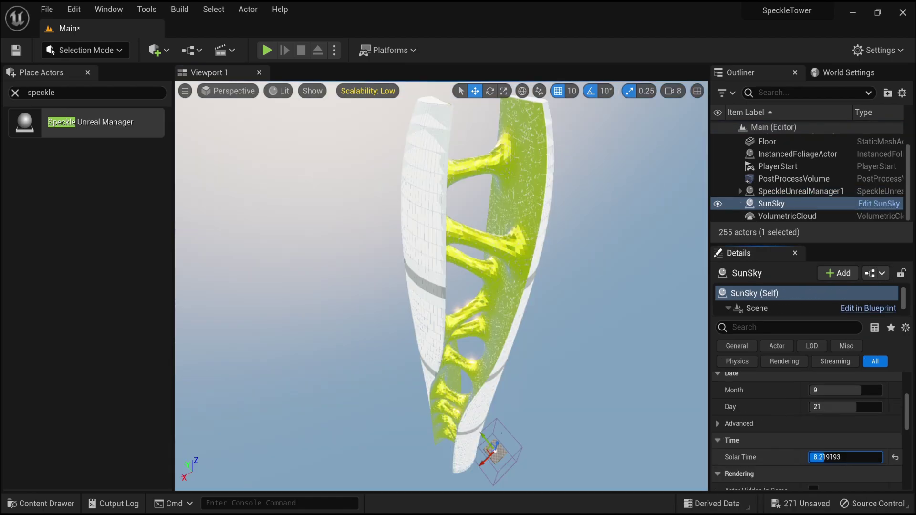
pyautogui.moveTo(845, 457); pyautogui.dragTo(809, 457)
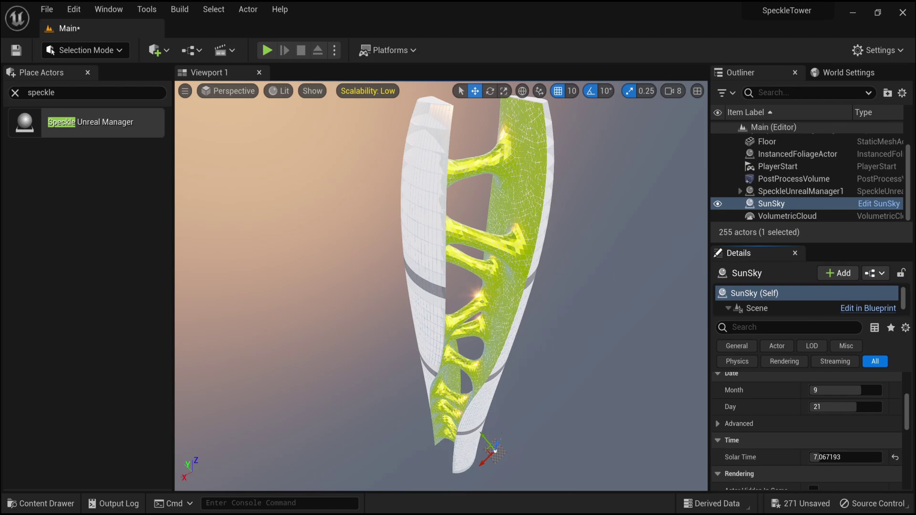
pyautogui.click(39, 505)
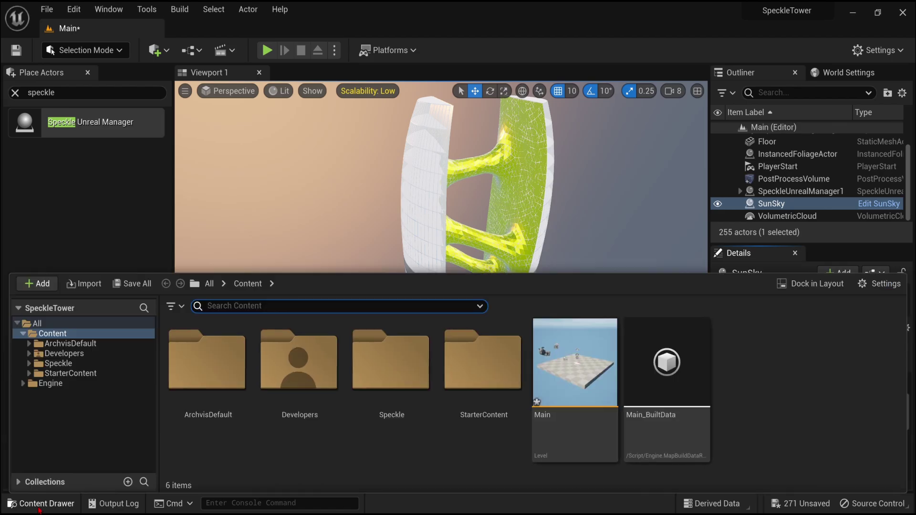
pyautogui.click(58, 363)
pyautogui.doubleClick(196, 383)
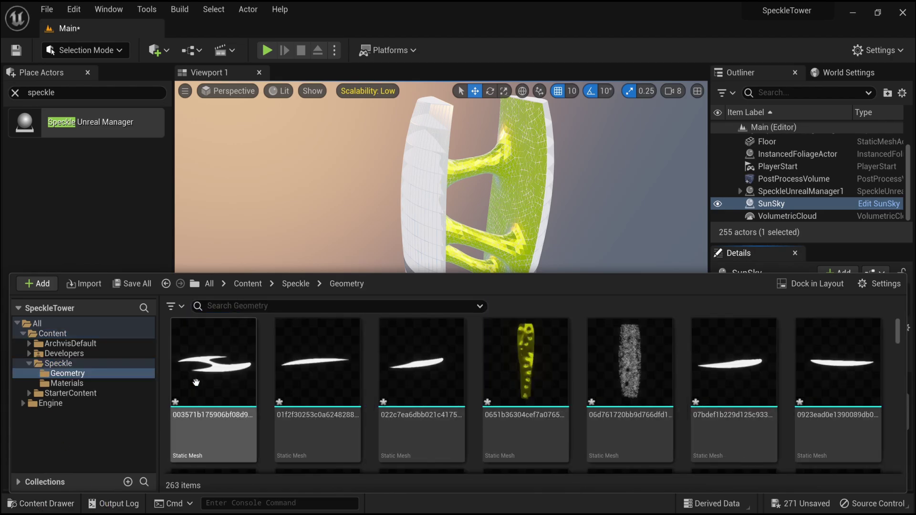
pyautogui.click(62, 384)
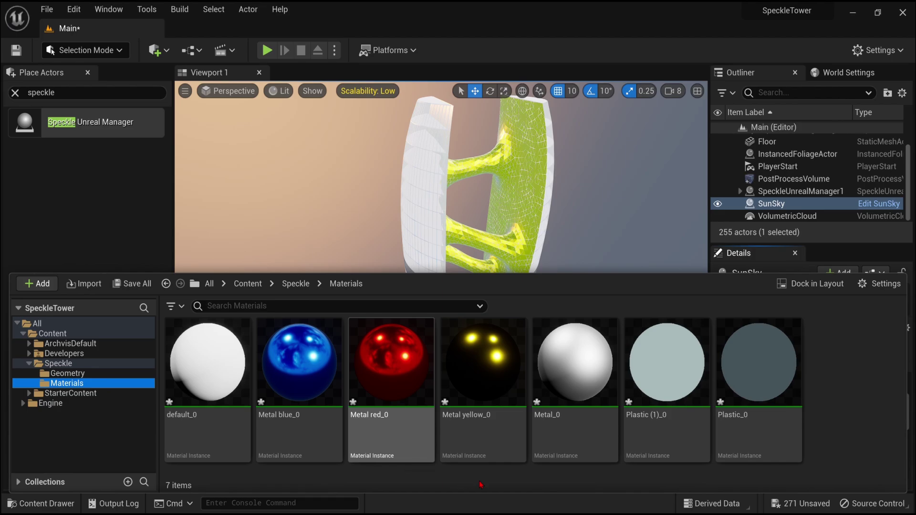
pyautogui.click(487, 393)
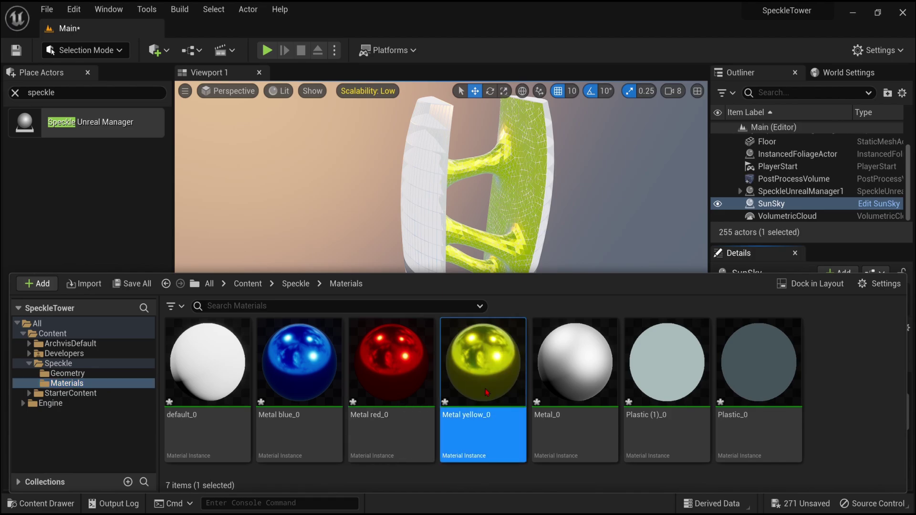
pyautogui.hotkey('ctrl', 'space')
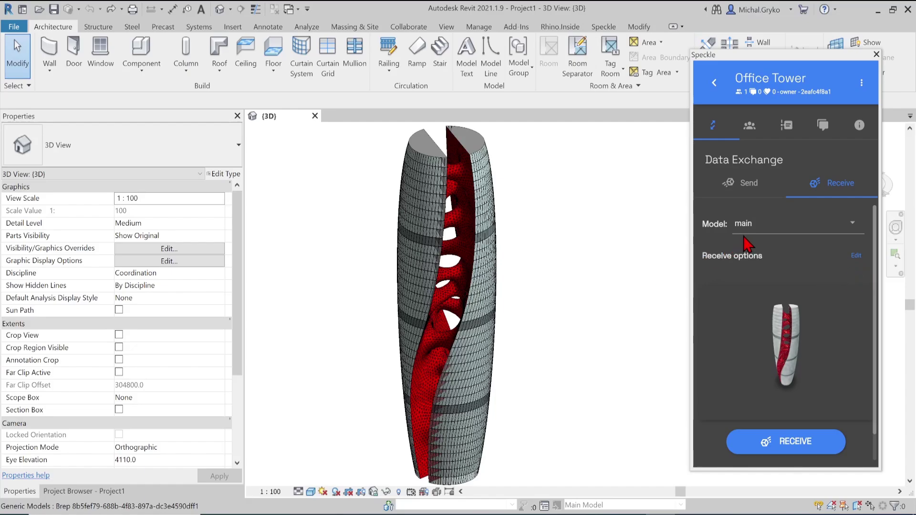
# Step: Preview the blue tower branch, then switch the Office Tower receiver to yellow tower
pyautogui.click(763, 227)
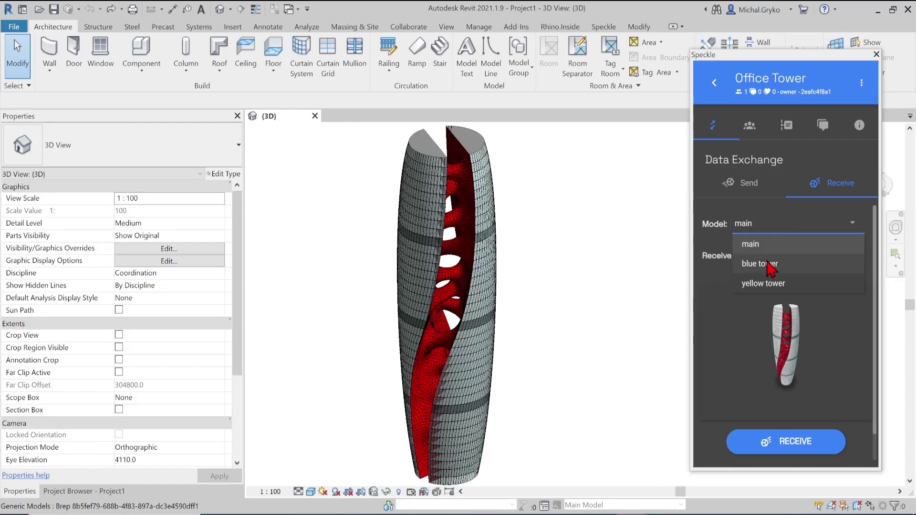
pyautogui.click(771, 265)
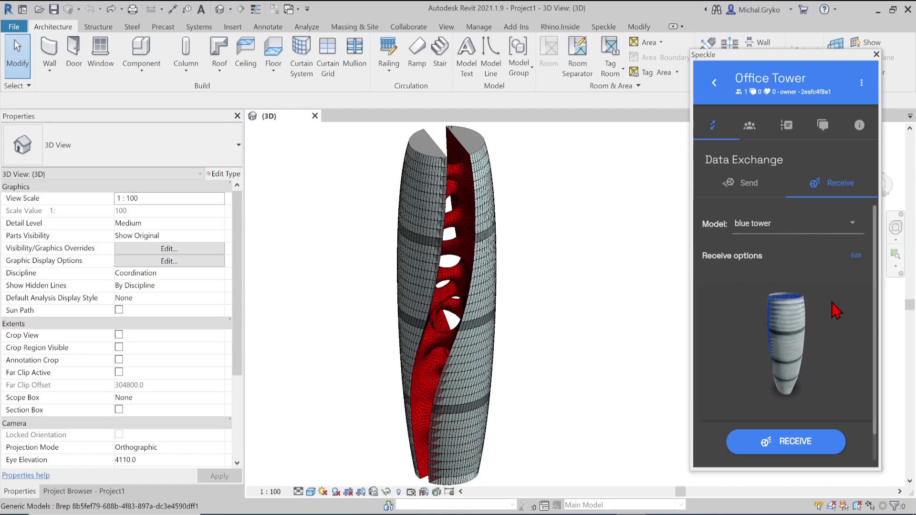
pyautogui.click(776, 232)
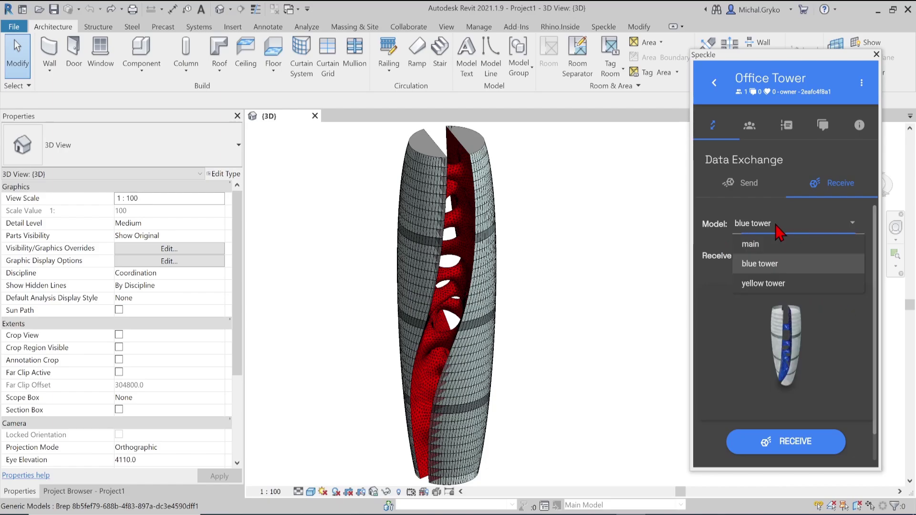
pyautogui.click(770, 285)
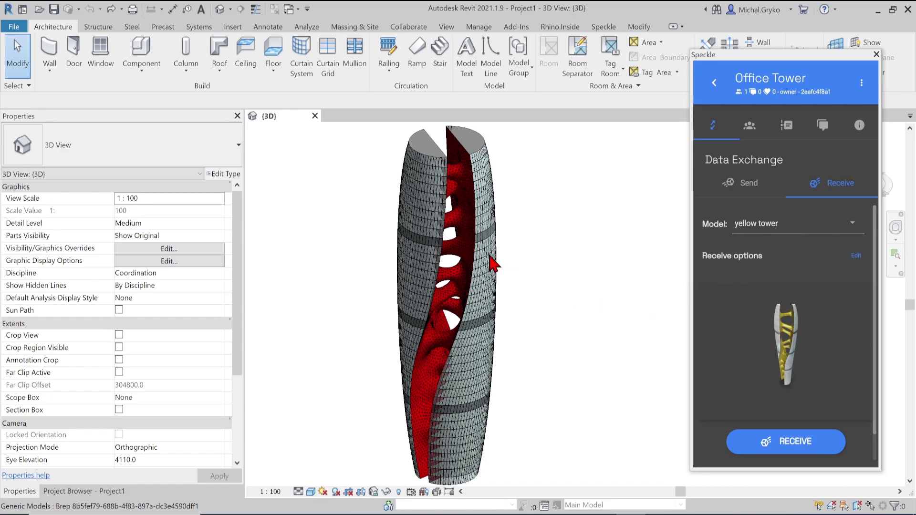
pyautogui.click(449, 237)
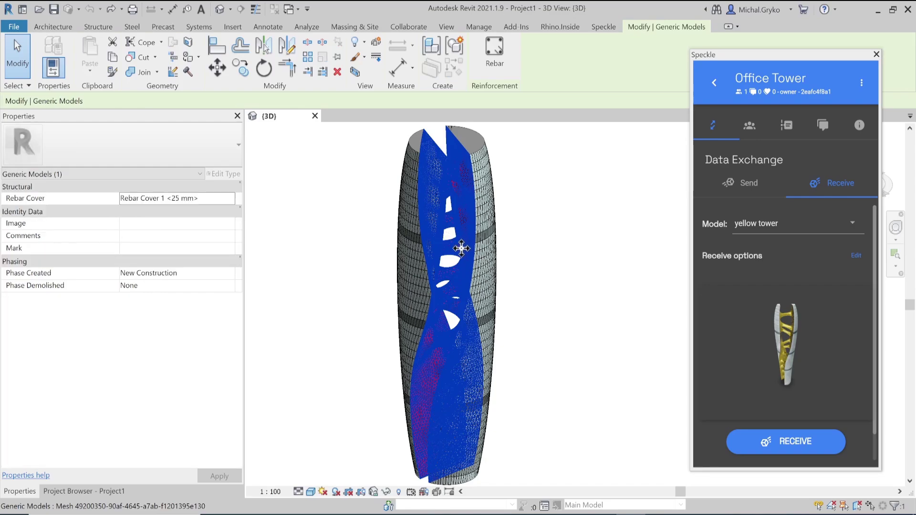
pyautogui.click(581, 265)
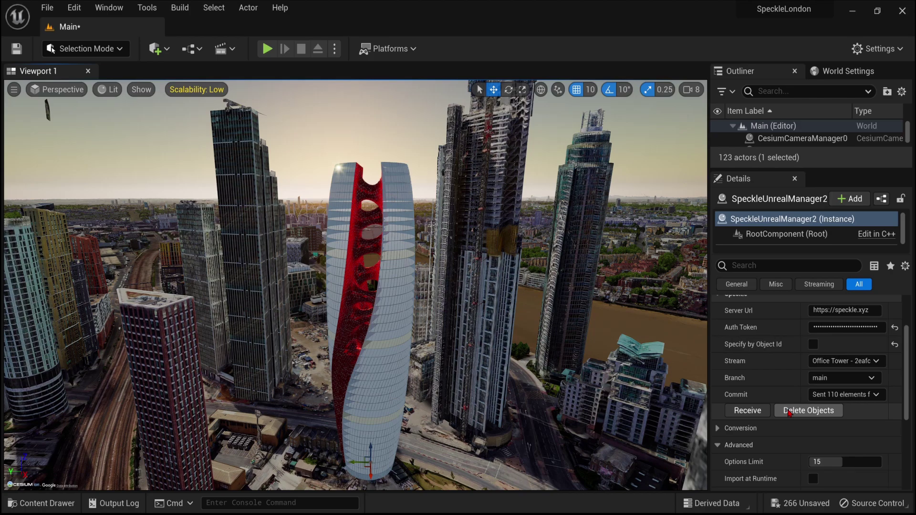
# Step: Delete the red main tower and receive the blue tower branch into London
pyautogui.click(808, 411)
pyautogui.click(843, 378)
pyautogui.click(833, 395)
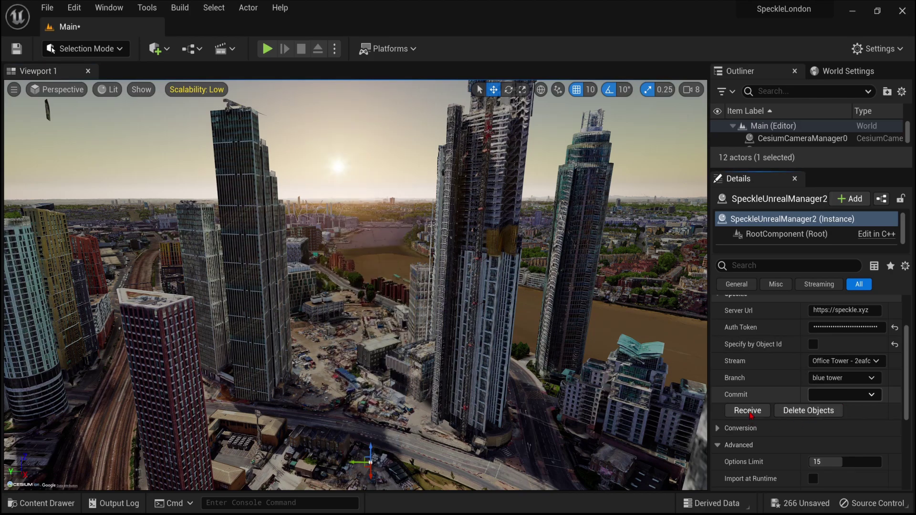
pyautogui.click(749, 411)
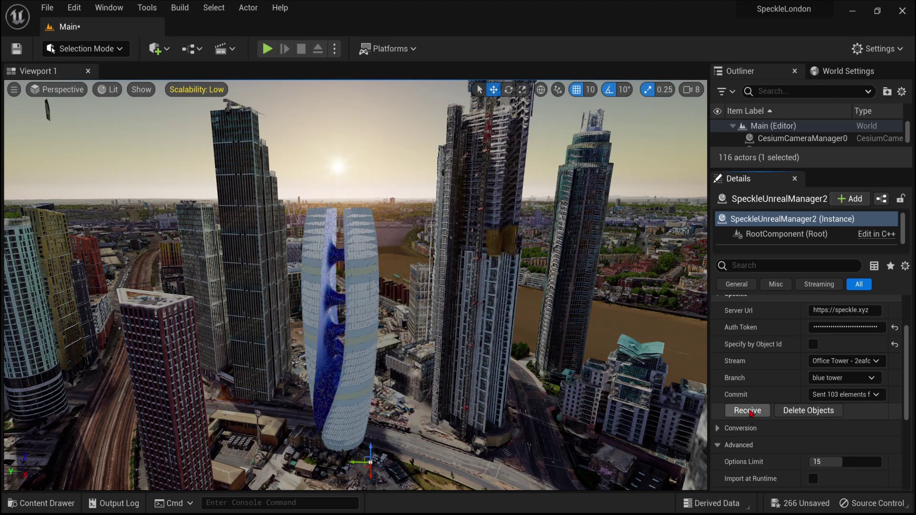
# Step: Replace the blue tower with the yellow tower branch and slide it right
pyautogui.click(805, 411)
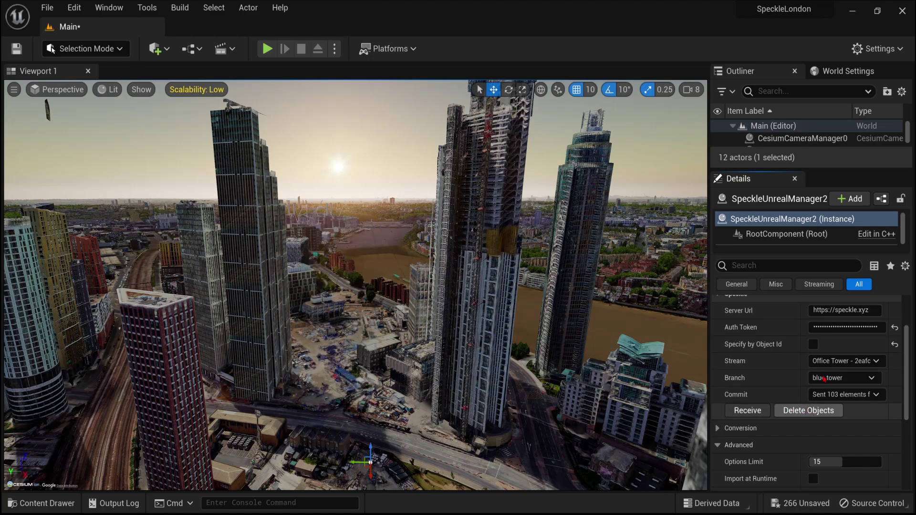
pyautogui.click(754, 415)
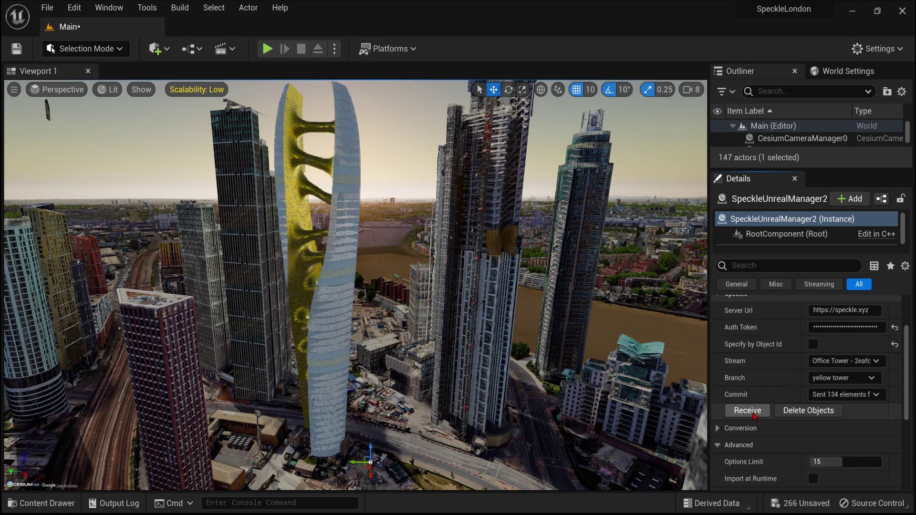
pyautogui.moveTo(370, 461); pyautogui.dragTo(403, 463)
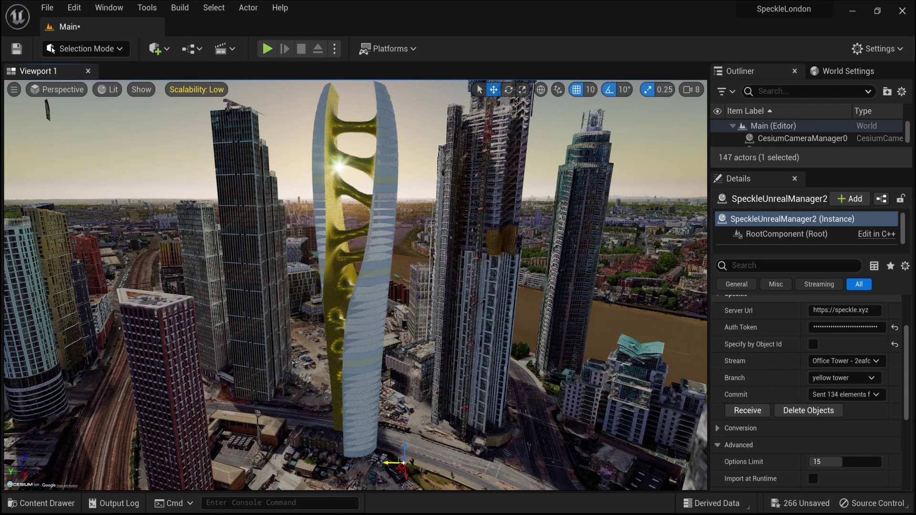
pyautogui.click(508, 89)
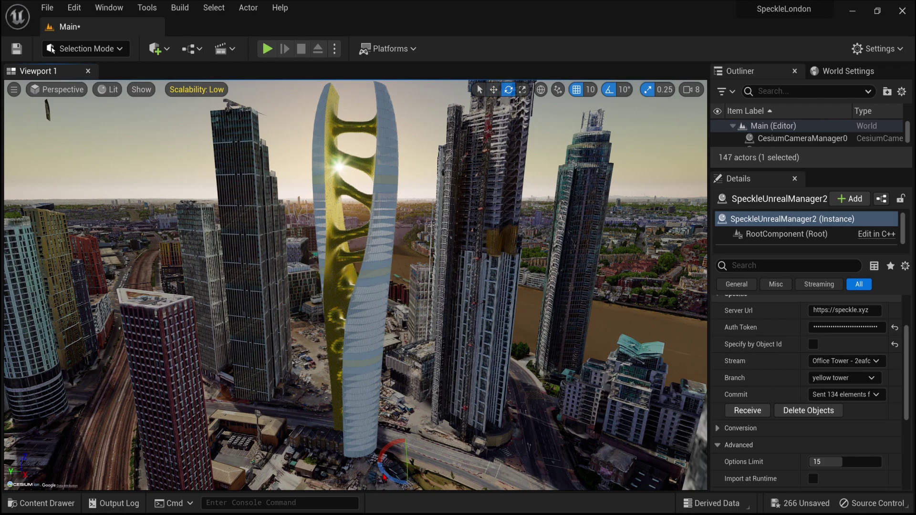
# Step: Rotate the yellow tower about 10 degrees and nudge it slightly left along Y
pyautogui.moveTo(392, 480)
pyautogui.mouseDown()
pyautogui.moveTo(409, 486)
pyautogui.moveTo(355, 466)
pyautogui.moveTo(389, 473)
pyautogui.mouseUp()
pyautogui.press('w')
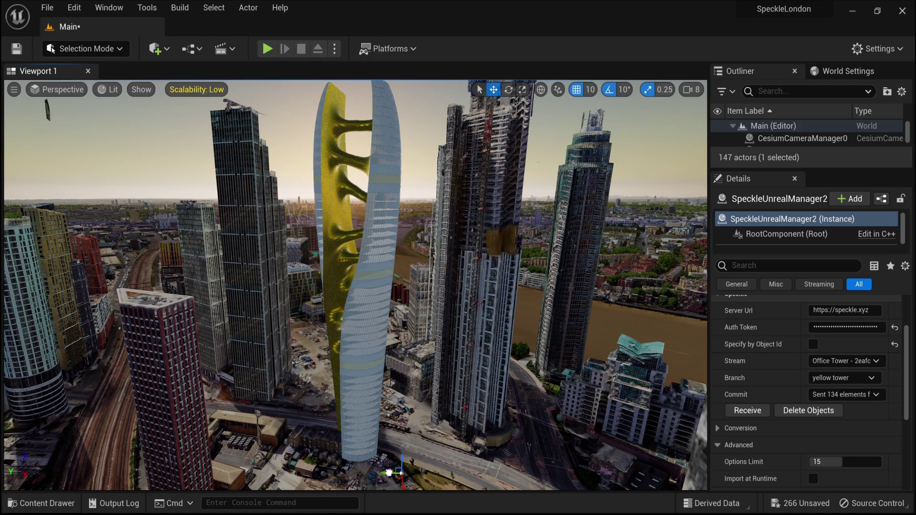
pyautogui.moveTo(389, 472); pyautogui.dragTo(379, 472)
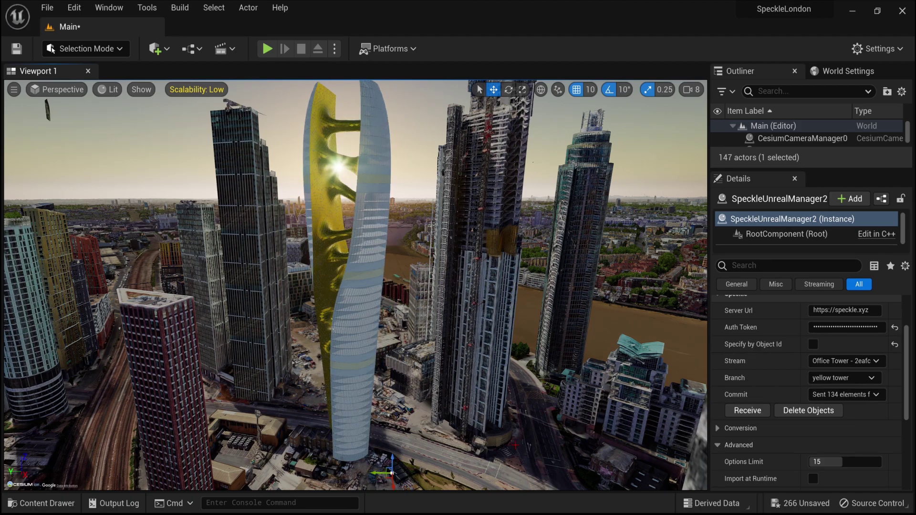